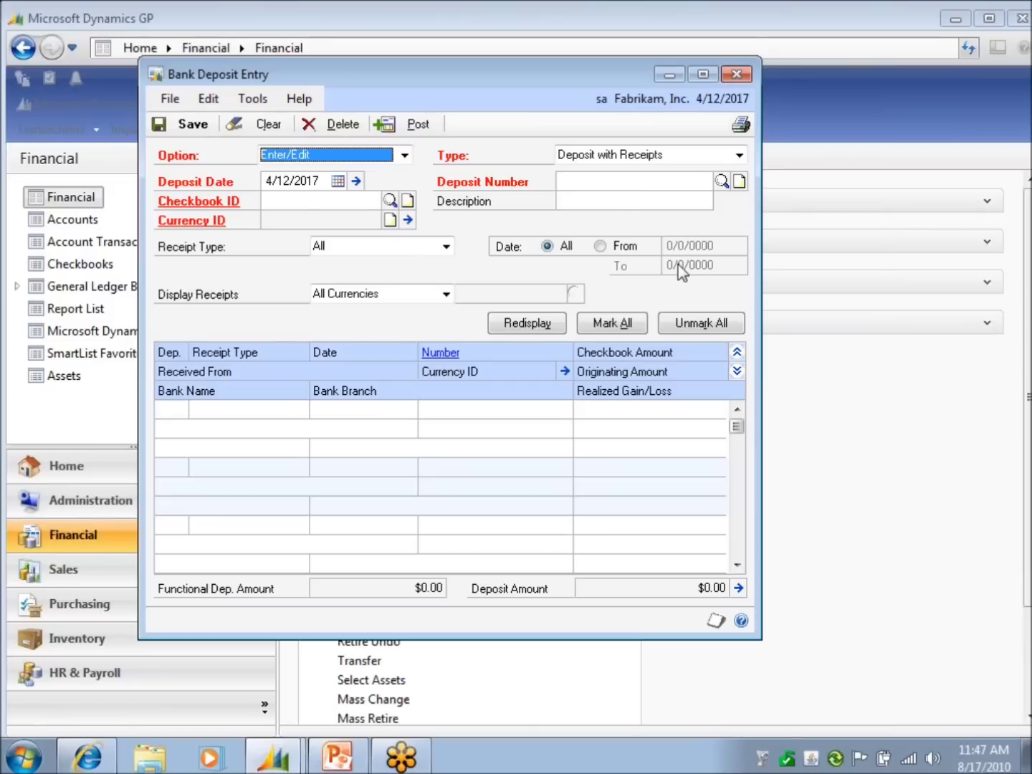
- Bring up the Checkbooks lookup from Bank Deposit Entry's Checkbook ID field
{"action": "left_click", "coordinate": [340, 198]}
{"action": "left_click", "coordinate": [391, 200]}
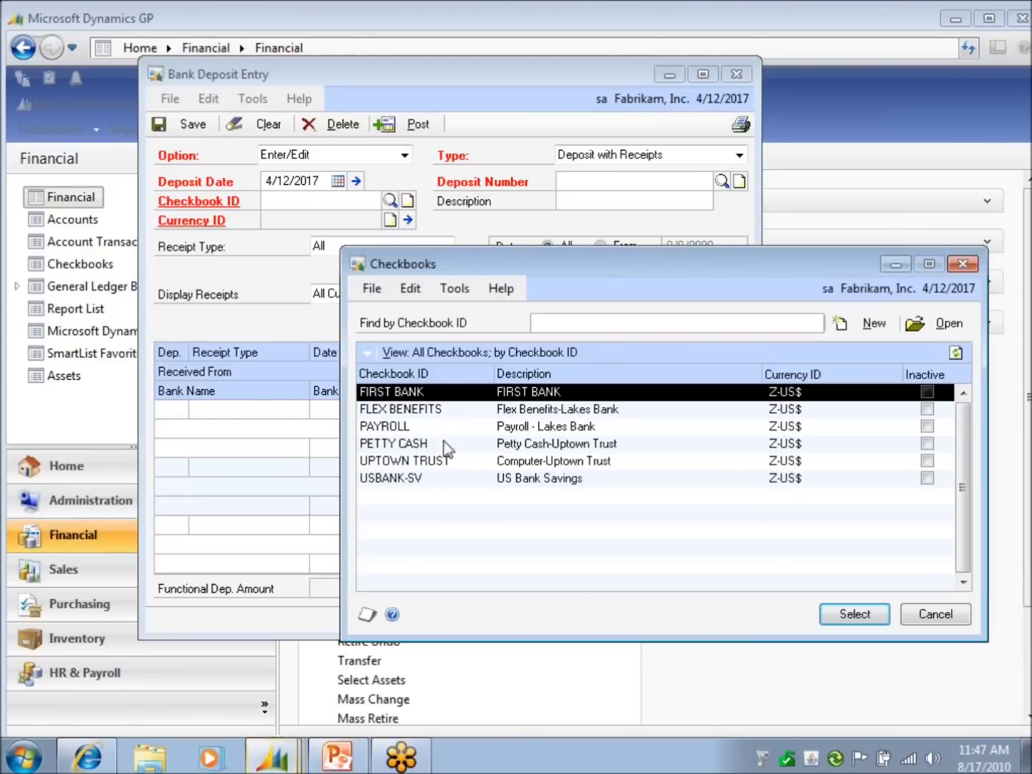
- Deposit the $3,000.00 IRS check to USBANK-SV as 'Tax Refund Daily' and post it
{"action": "double_click", "coordinate": [481, 475]}
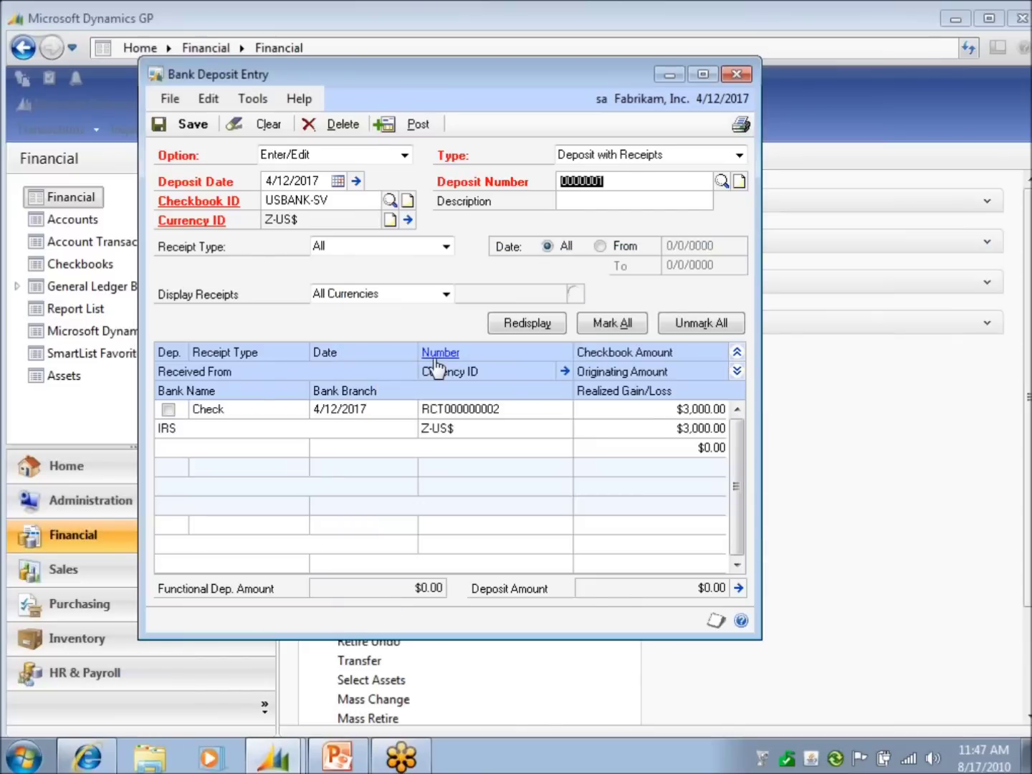
{"action": "left_click", "coordinate": [658, 204]}
{"action": "type", "text": "B"}
{"action": "key", "text": "BackSpace"}
{"action": "type", "text": "Tax Refund Dail"}
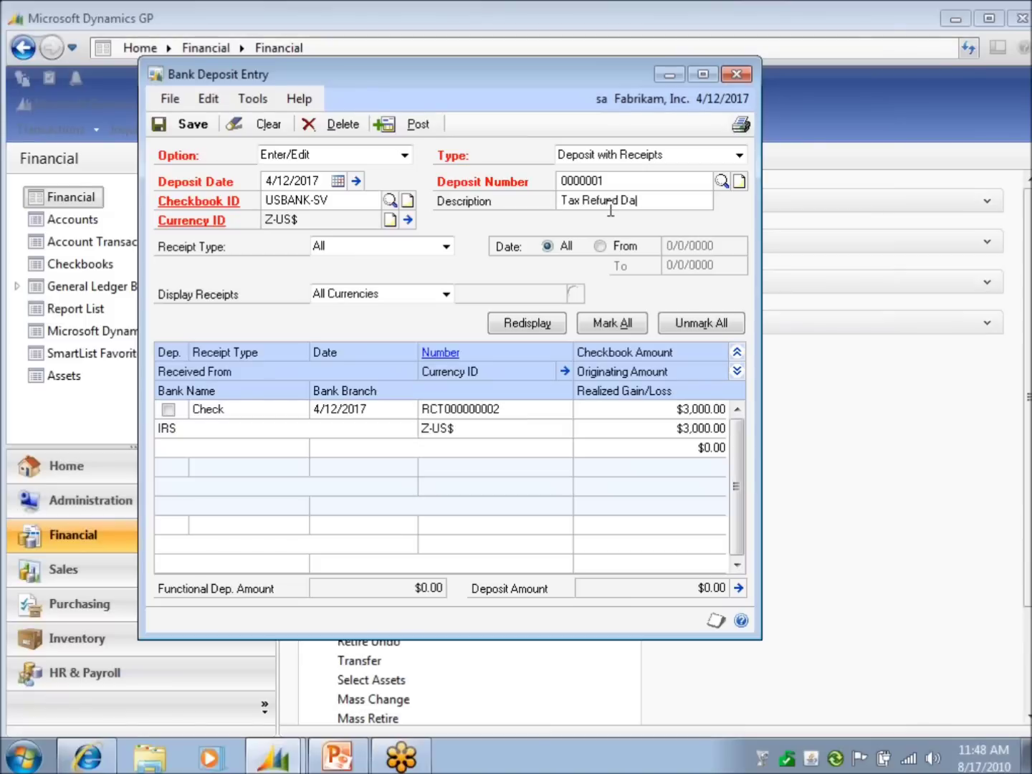
{"action": "type", "text": "y"}
{"action": "left_click", "coordinate": [170, 411]}
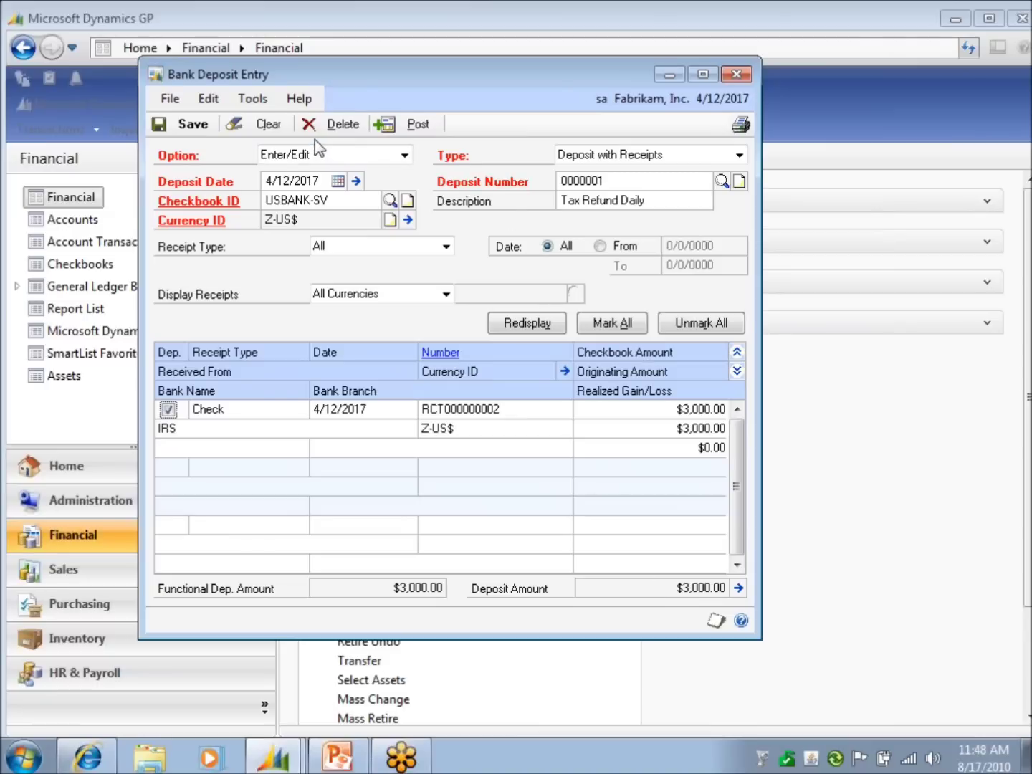
{"action": "left_click", "coordinate": [405, 126]}
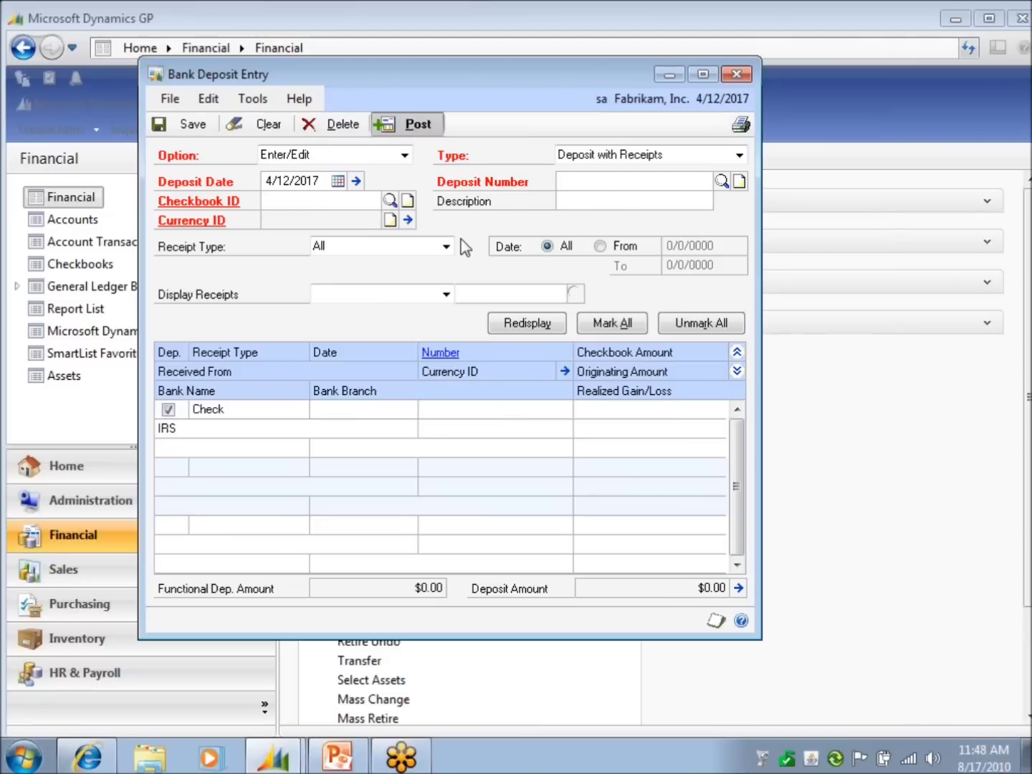
- Choose the UPTOWN TRUST checkbook for deposit 20010 and describe it as 'Daily Deposit'
{"action": "left_click", "coordinate": [390, 200]}
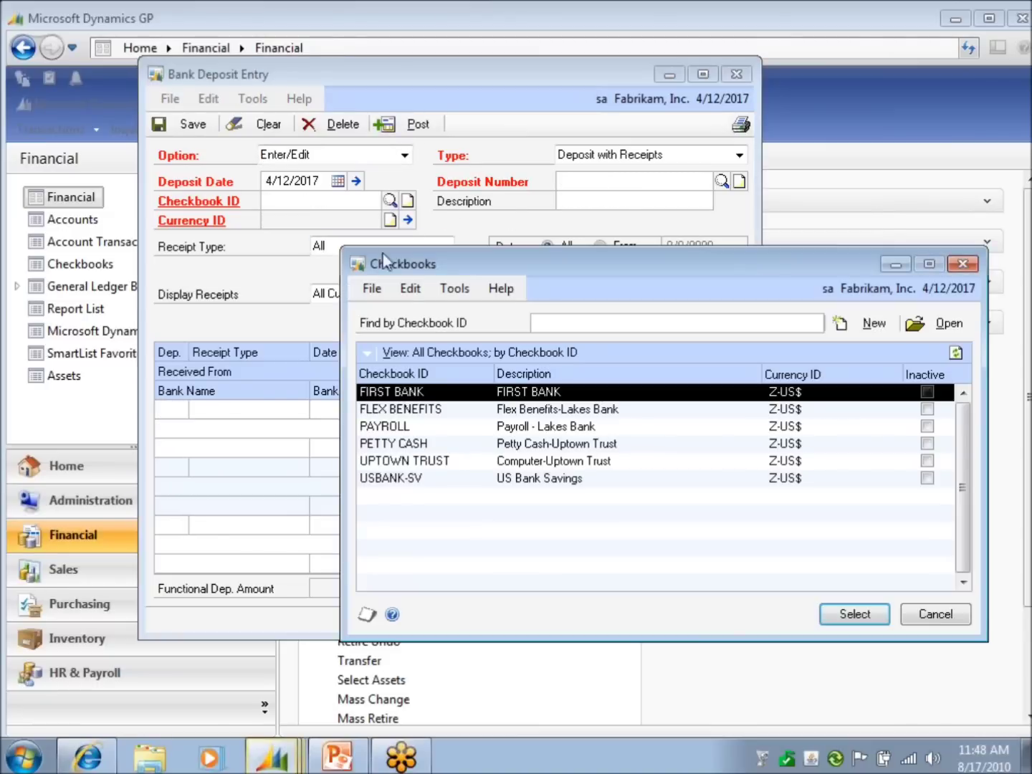
{"action": "left_click", "coordinate": [453, 462]}
{"action": "double_click", "coordinate": [452, 461]}
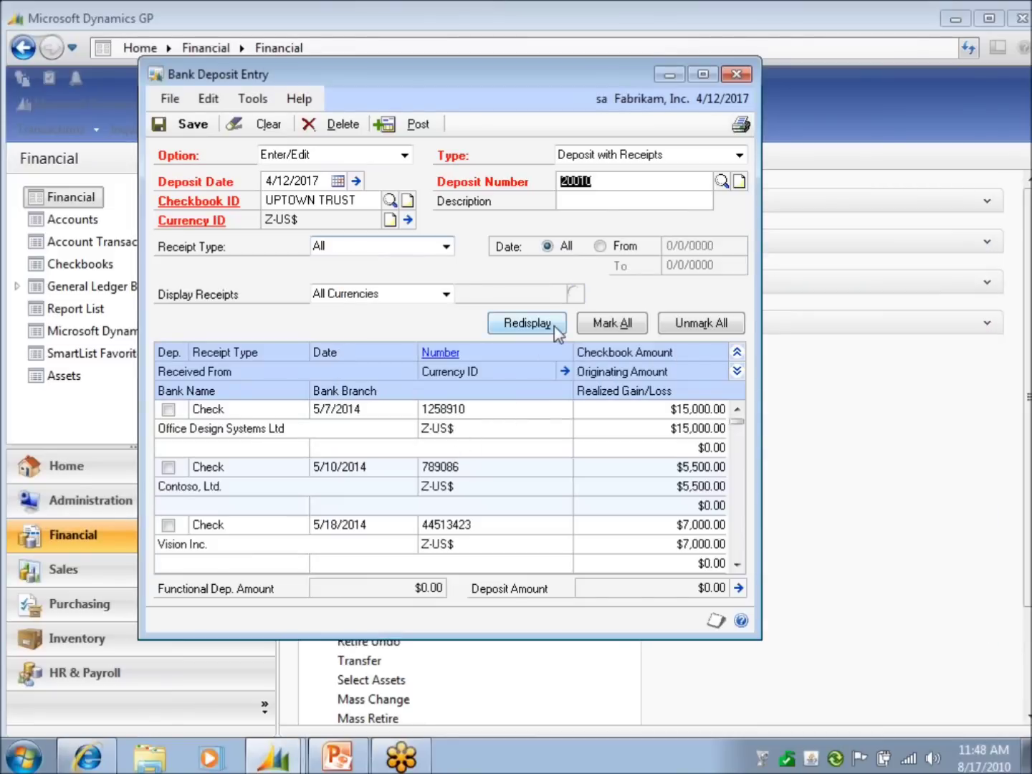
{"action": "left_click", "coordinate": [635, 204]}
{"action": "type", "text": "Daily Dept"}
{"action": "key", "text": "BackSpace"}
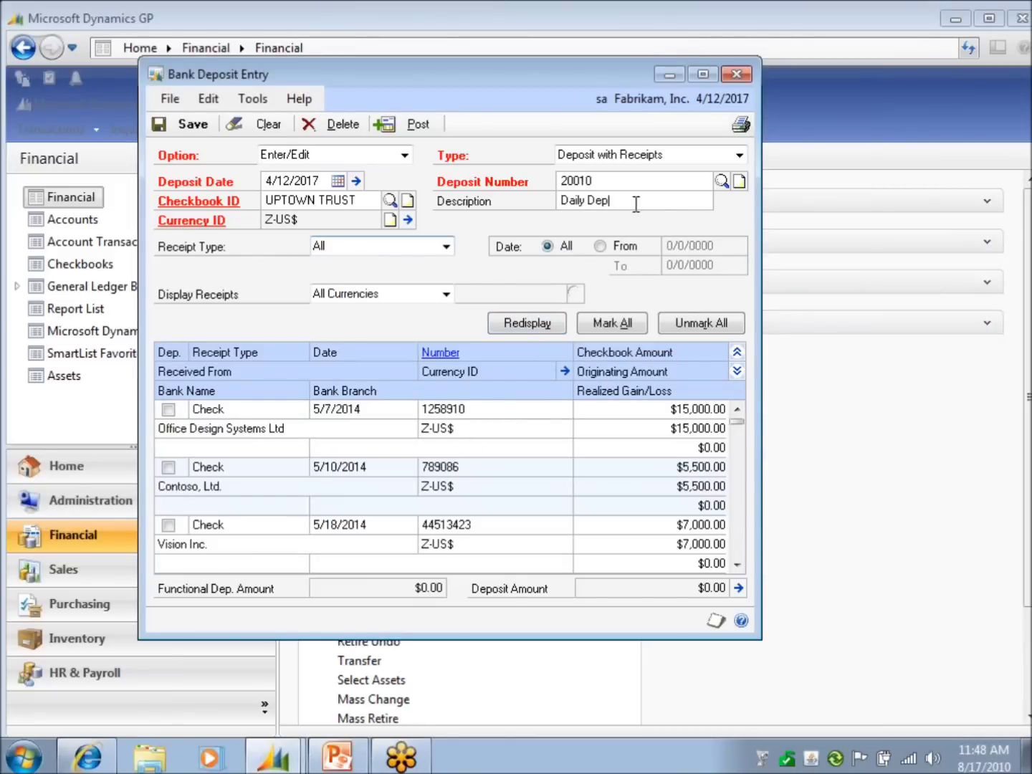
{"action": "type", "text": "osit"}
- Set the receipt type filter to Credit Card
{"action": "left_click", "coordinate": [448, 247]}
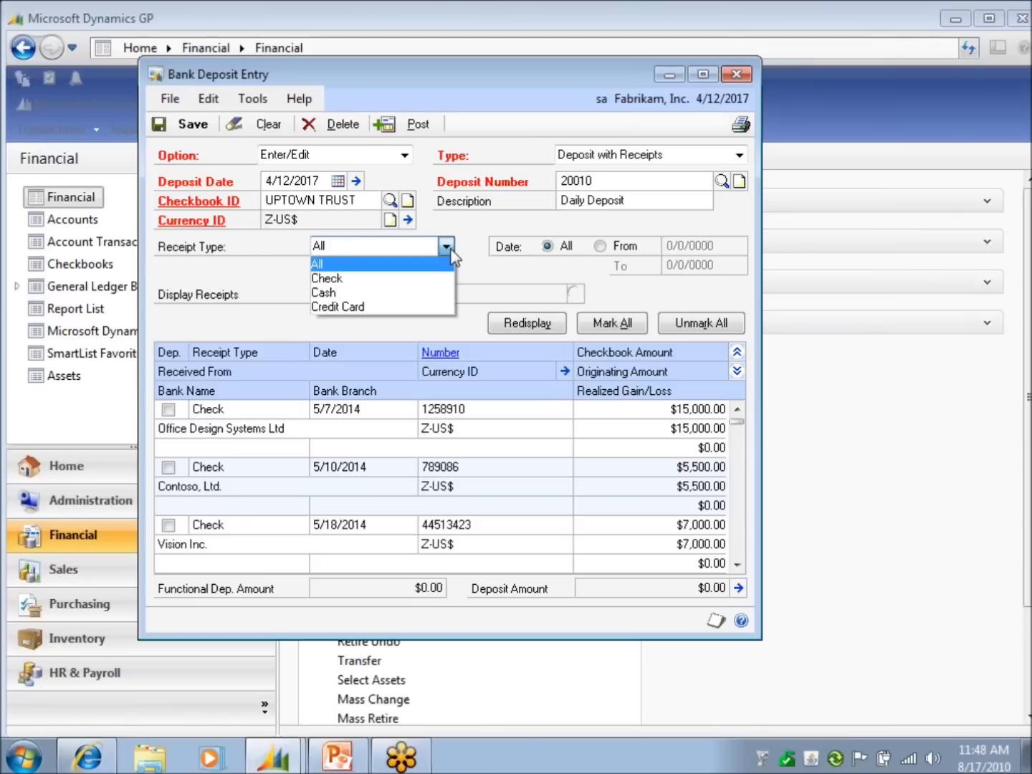
{"action": "left_click", "coordinate": [369, 305]}
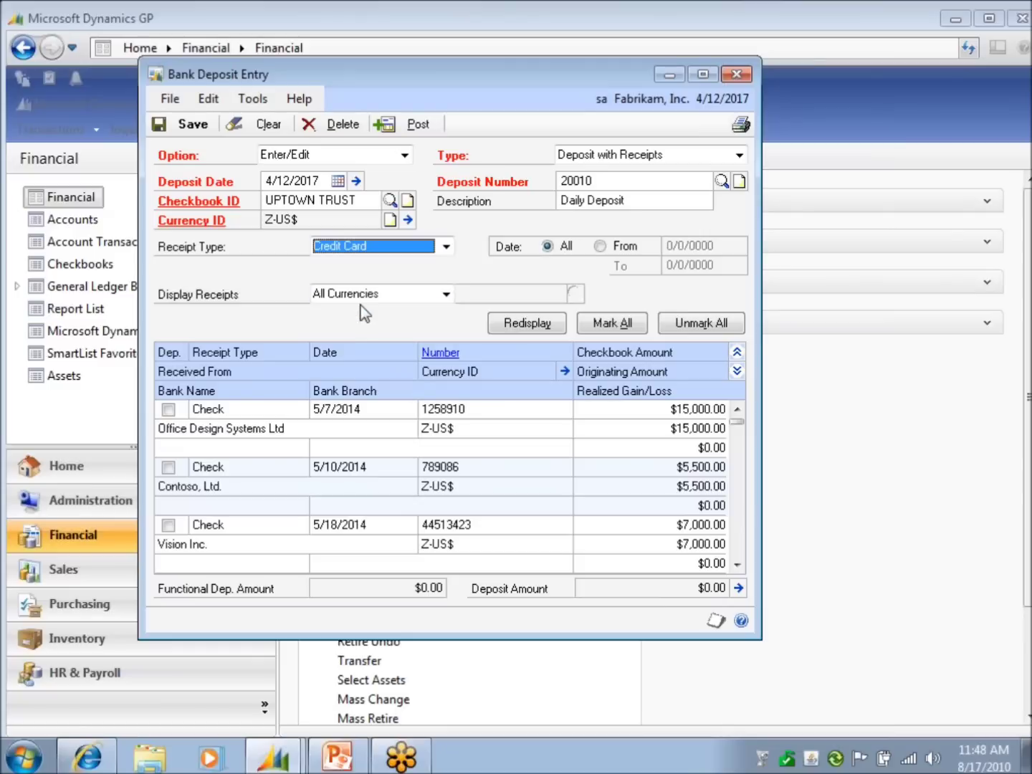
{"action": "left_click", "coordinate": [445, 245]}
{"action": "left_click", "coordinate": [446, 246]}
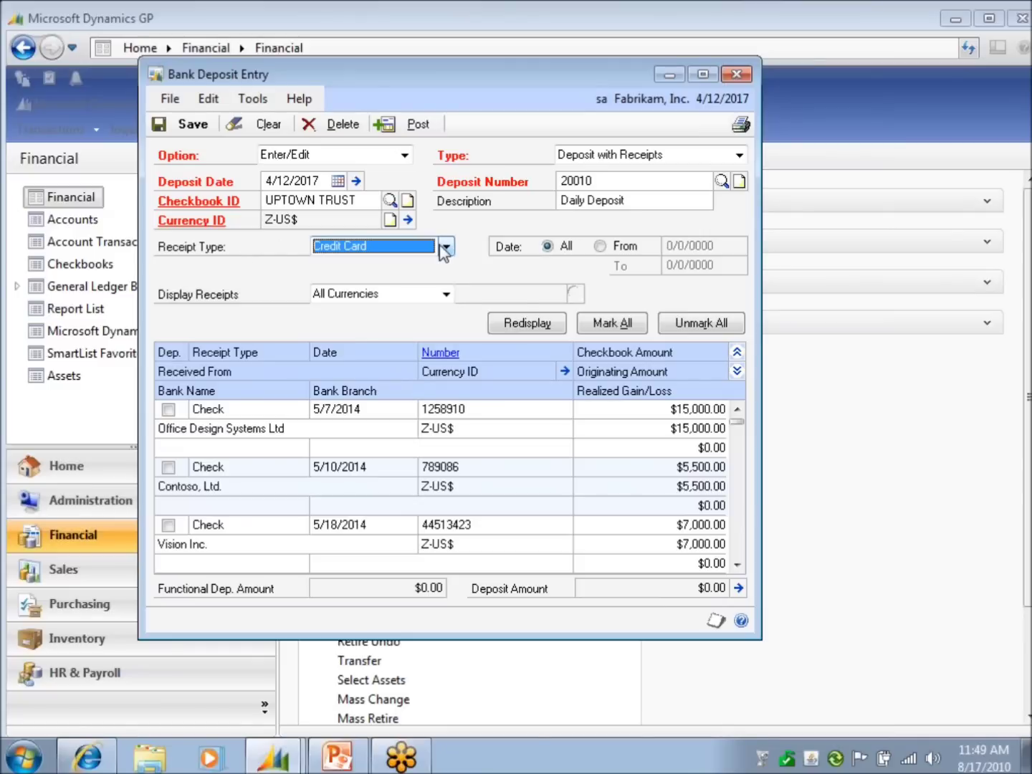
- Limit receipts to dates up to 8/31/2017, displaying All Currencies
{"action": "left_click", "coordinate": [600, 246]}
{"action": "left_click", "coordinate": [715, 245]}
{"action": "left_click", "coordinate": [719, 264]}
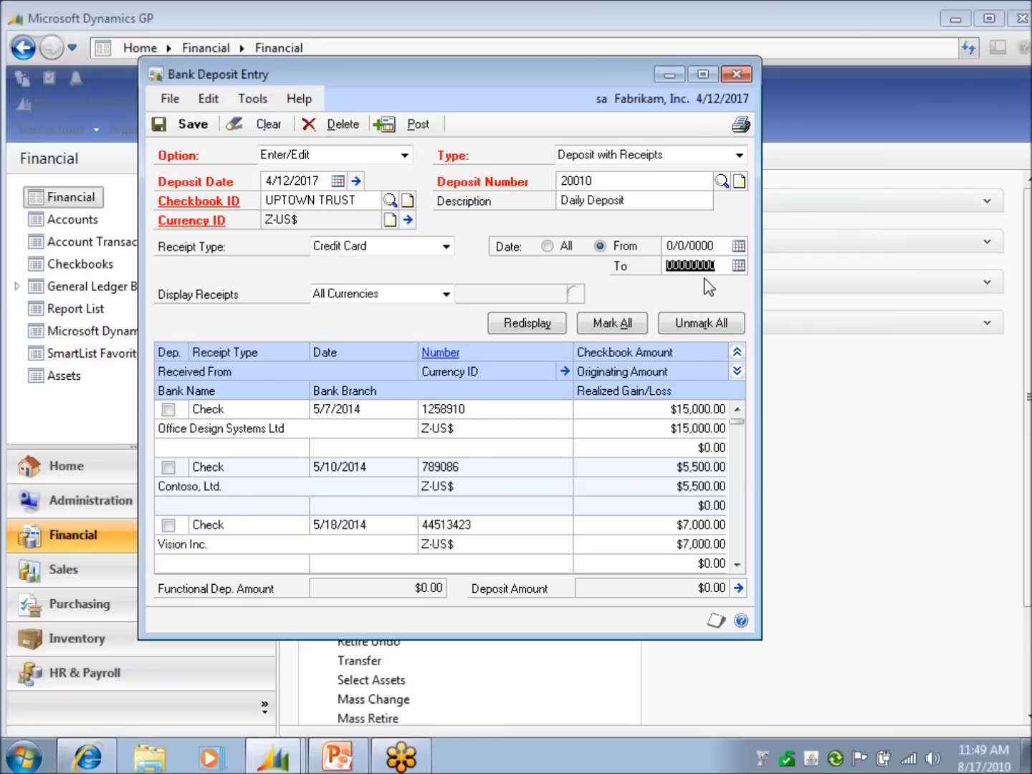
{"action": "left_click", "coordinate": [738, 266]}
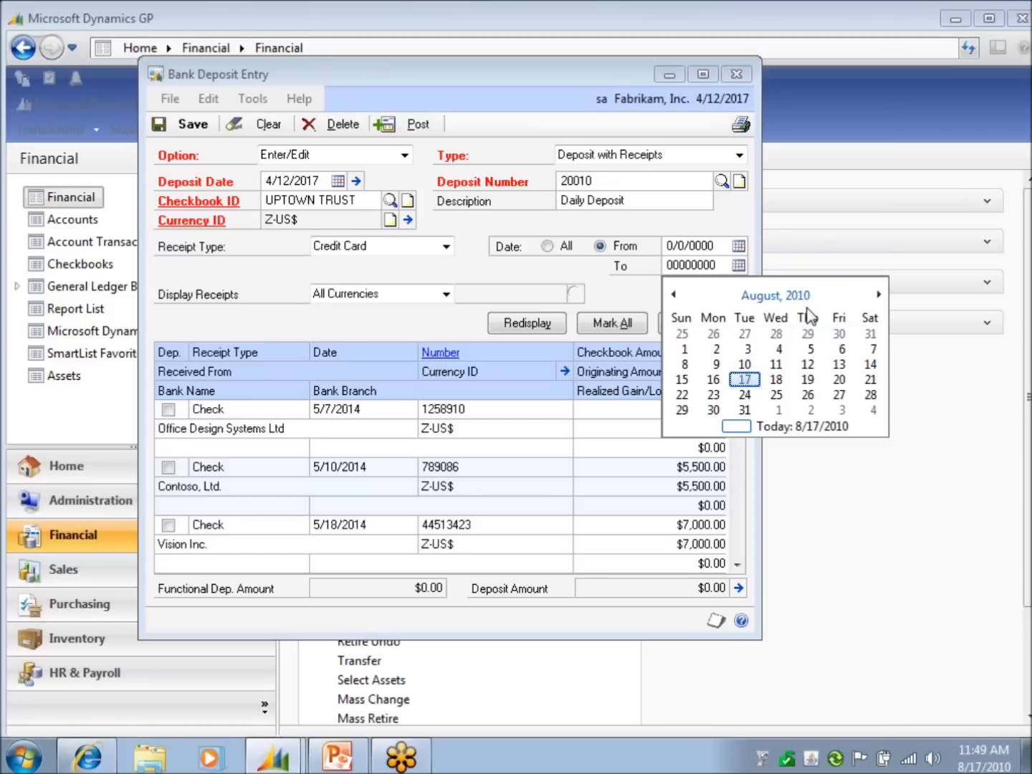
{"action": "left_click", "coordinate": [706, 262]}
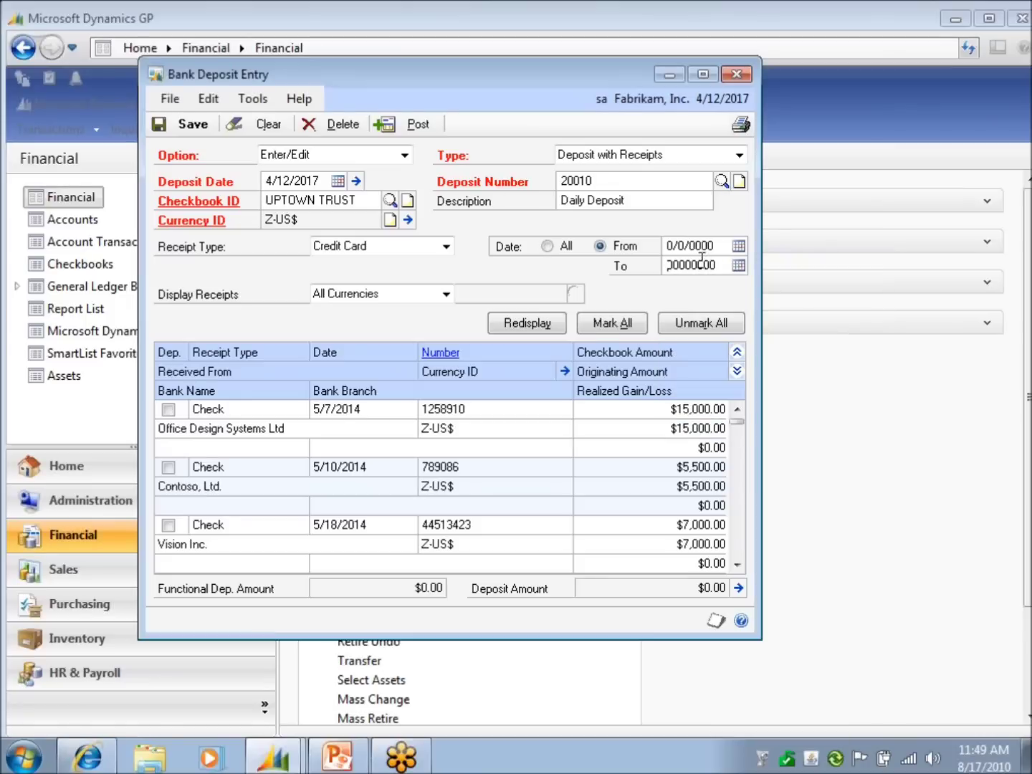
{"action": "left_click_drag", "start_coordinate": [717, 266], "coordinate": [630, 267]}
{"action": "type", "text": "08312017"}
{"action": "key", "text": "Tab"}
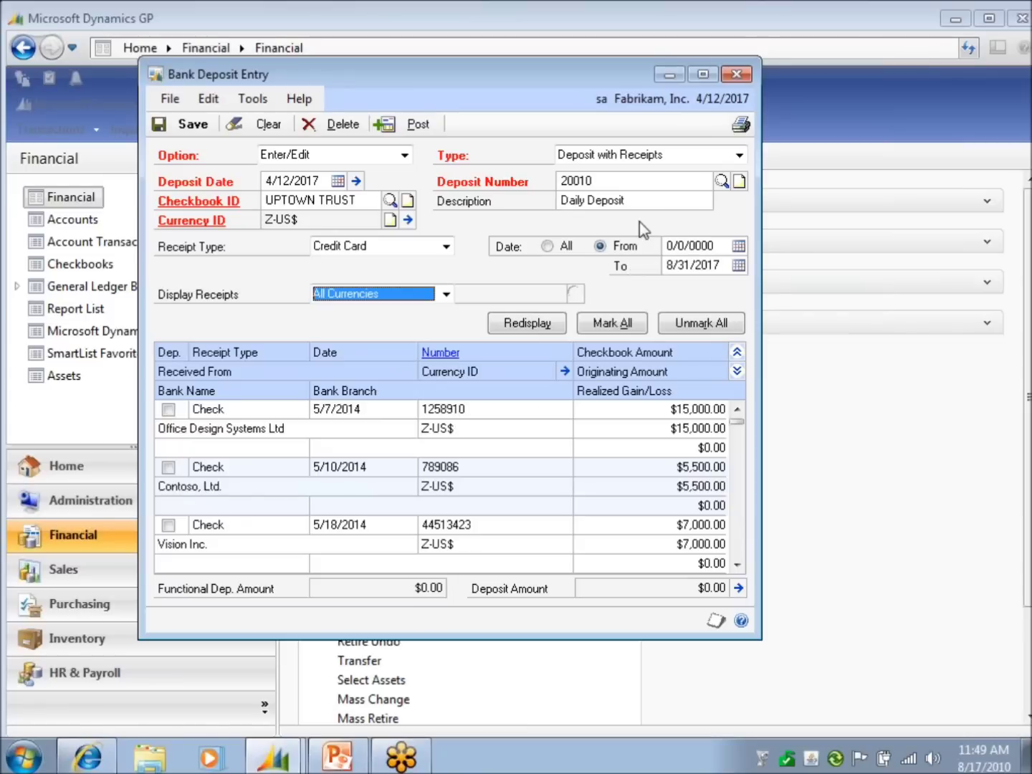
{"action": "left_click", "coordinate": [445, 293]}
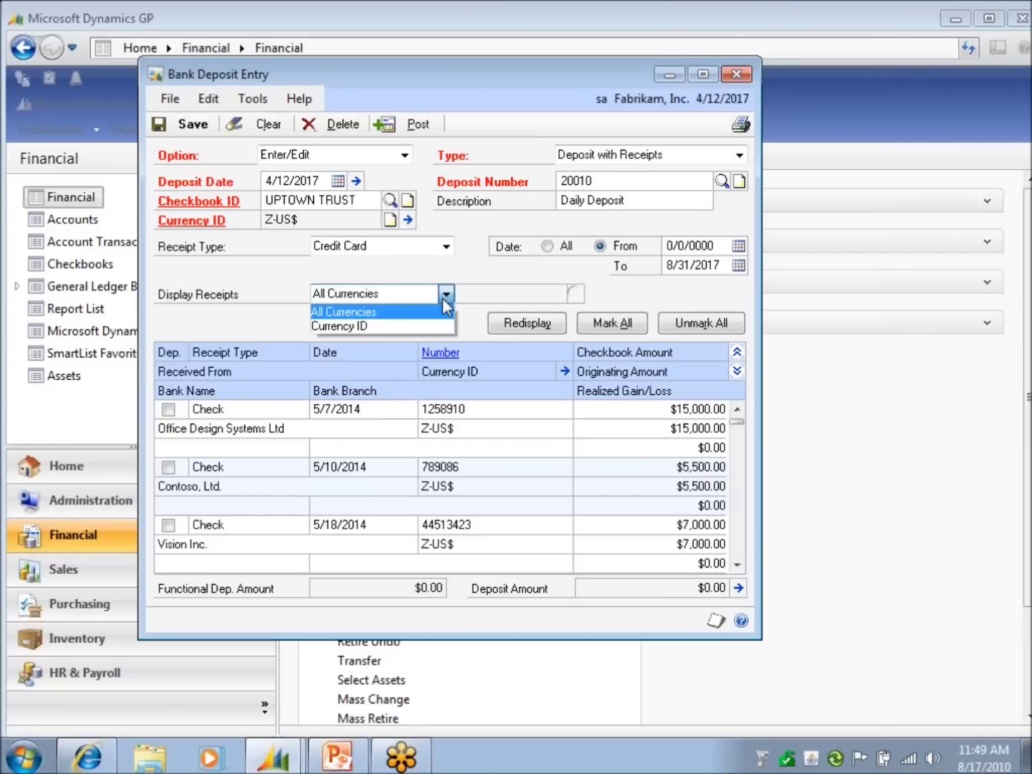
{"action": "left_click", "coordinate": [515, 324]}
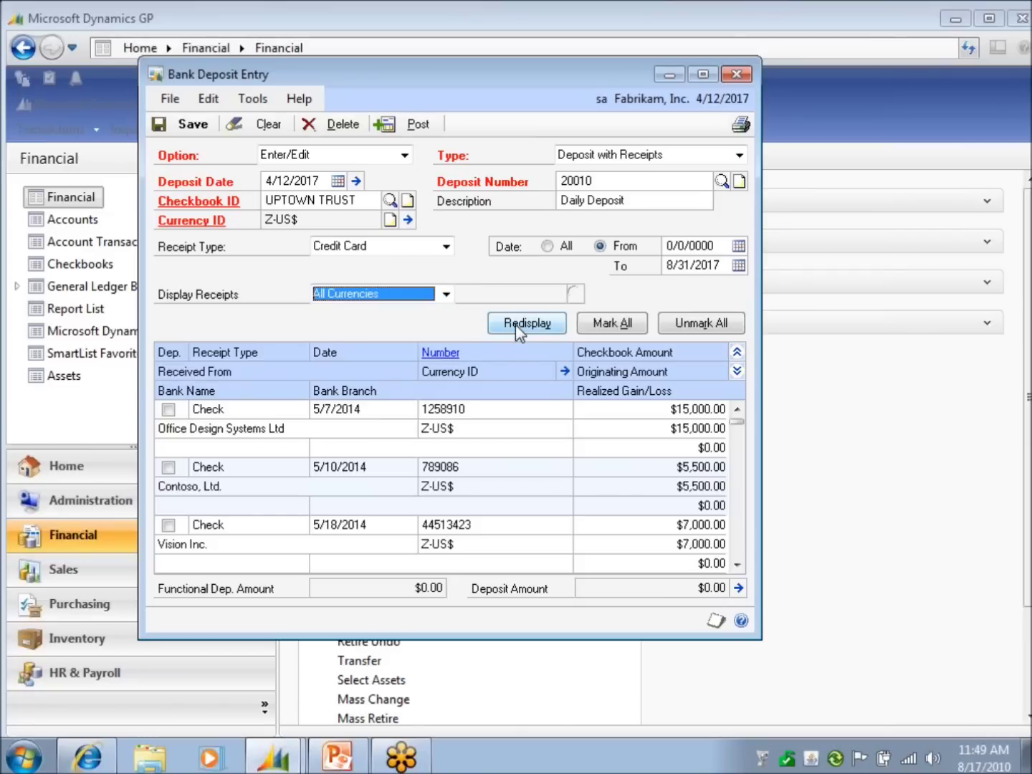
- Redisplay the empty Credit Card list, then switch Receipt Type back to All and redisplay
{"action": "left_click", "coordinate": [515, 325]}
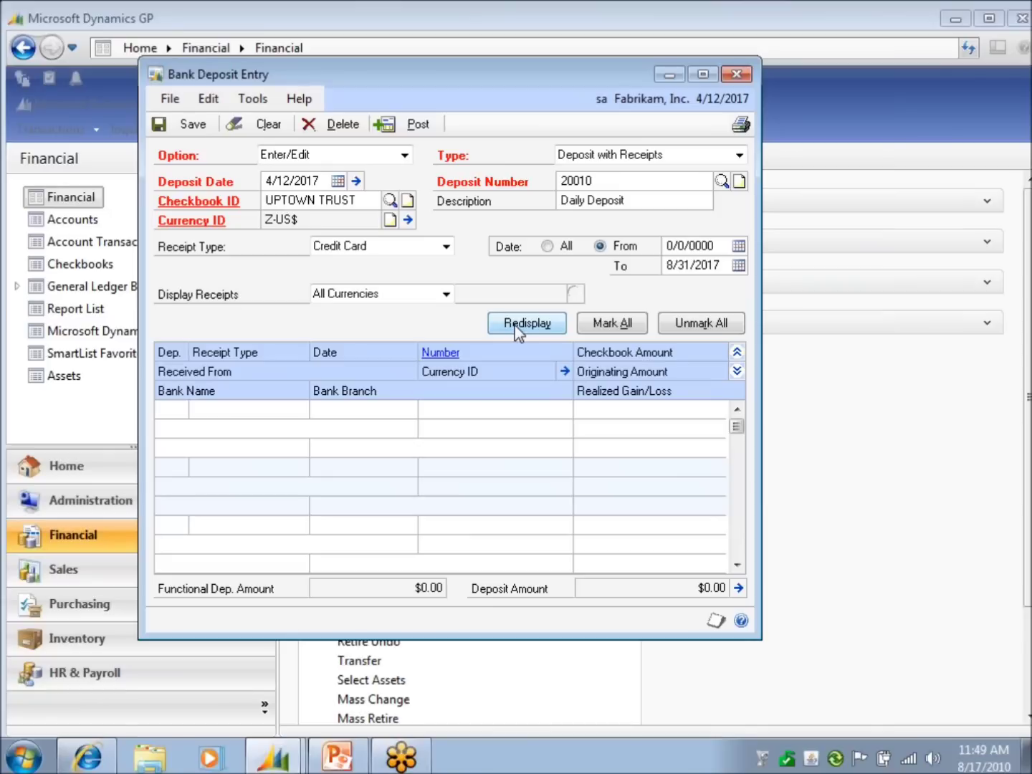
{"action": "left_click", "coordinate": [446, 248]}
{"action": "left_click", "coordinate": [430, 263]}
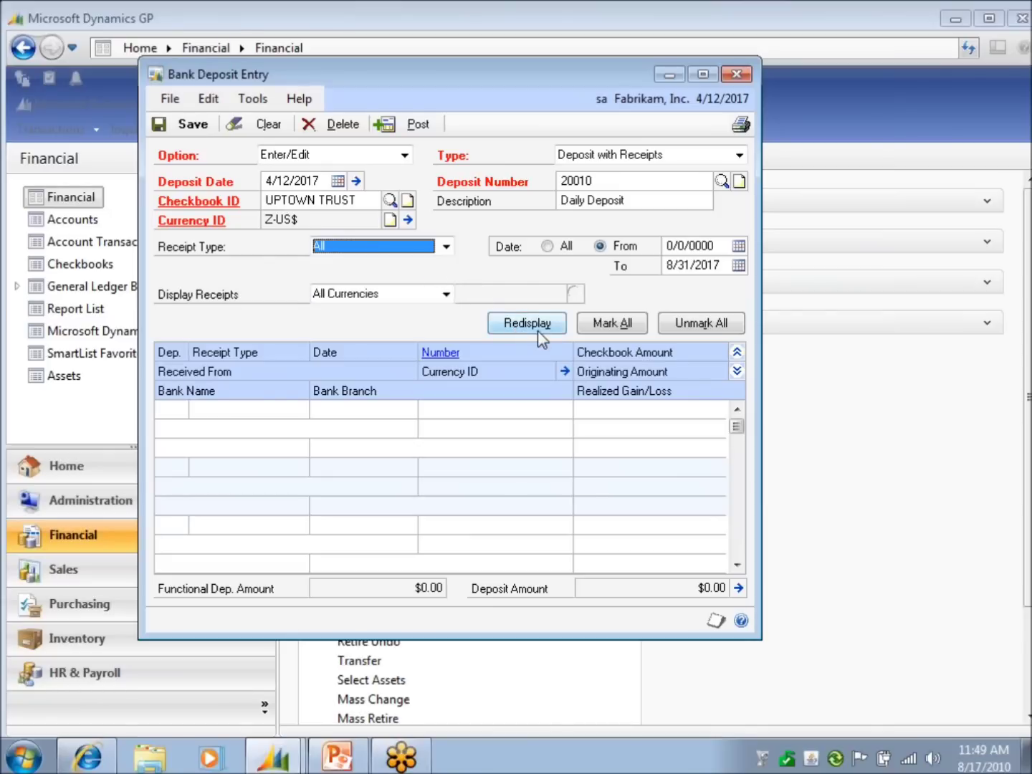
{"action": "left_click", "coordinate": [533, 330]}
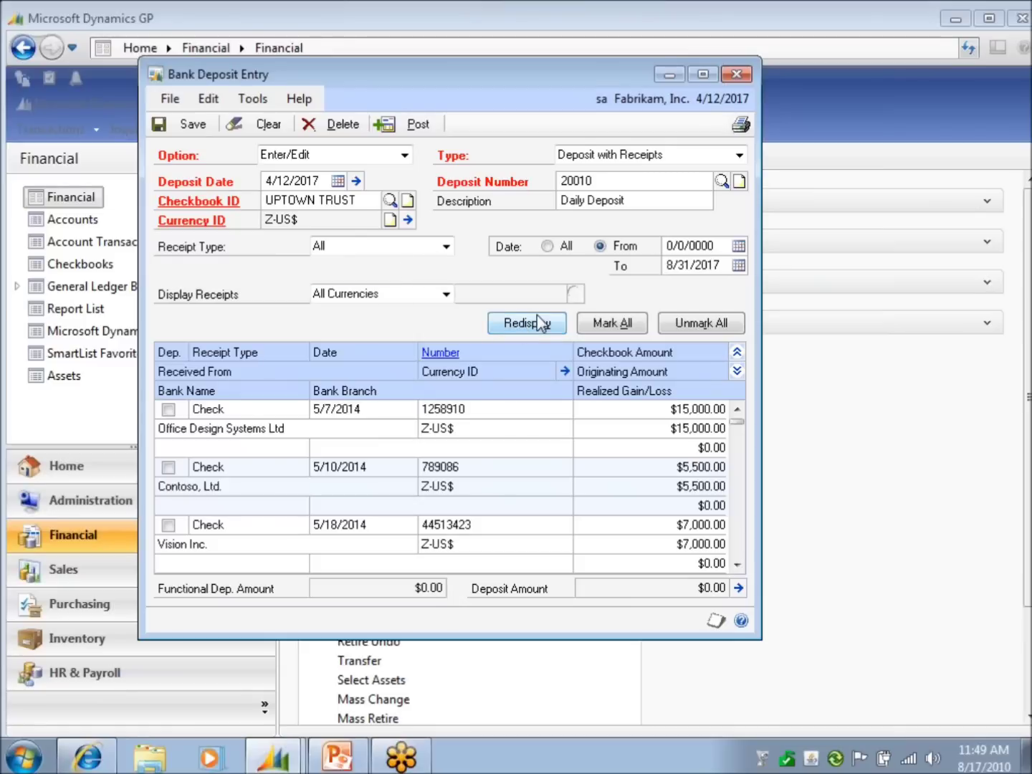
{"action": "left_click", "coordinate": [737, 351]}
- Toggle the receipt grid between expanded and collapsed rows to show one line per receipt
{"action": "left_click", "coordinate": [738, 370]}
{"action": "left_click", "coordinate": [738, 351]}
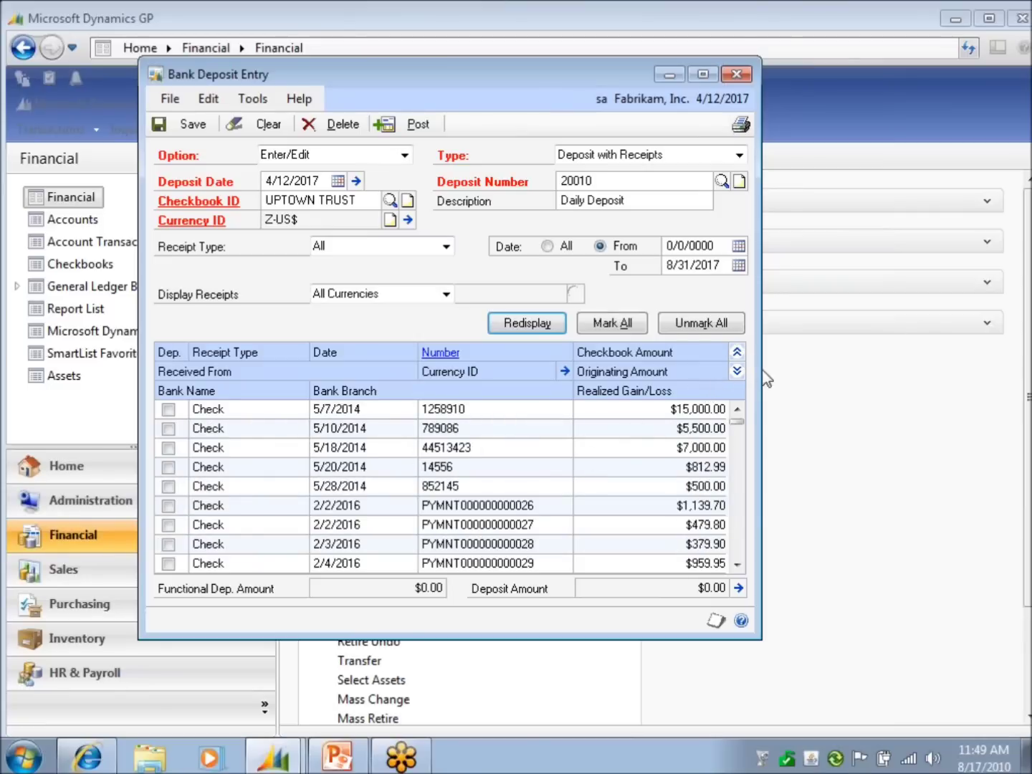
{"action": "left_click", "coordinate": [738, 370]}
- Set the receipt date range to 2/2/2016 through 2/2/2016 and redisplay the two checks
{"action": "left_click", "coordinate": [713, 246]}
{"action": "type", "text": "0"}
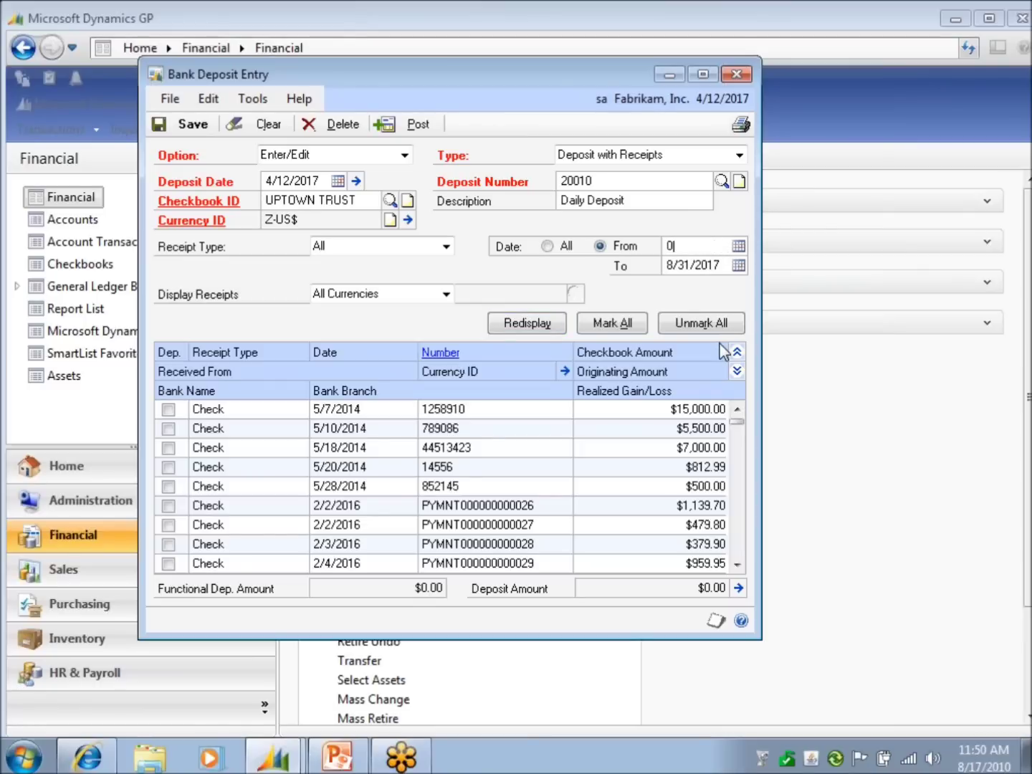
{"action": "type", "text": "202110"}
{"action": "key", "text": "BackSpace"}
{"action": "key", "text": "BackSpace"}
{"action": "key", "text": "BackSpace"}
{"action": "key", "text": "BackSpace"}
{"action": "type", "text": "2"}
{"action": "type", "text": "210"}
{"action": "key", "text": "BackSpace"}
{"action": "key", "text": "BackSpace"}
{"action": "type", "text": "016"}
{"action": "key", "text": "Tab"}
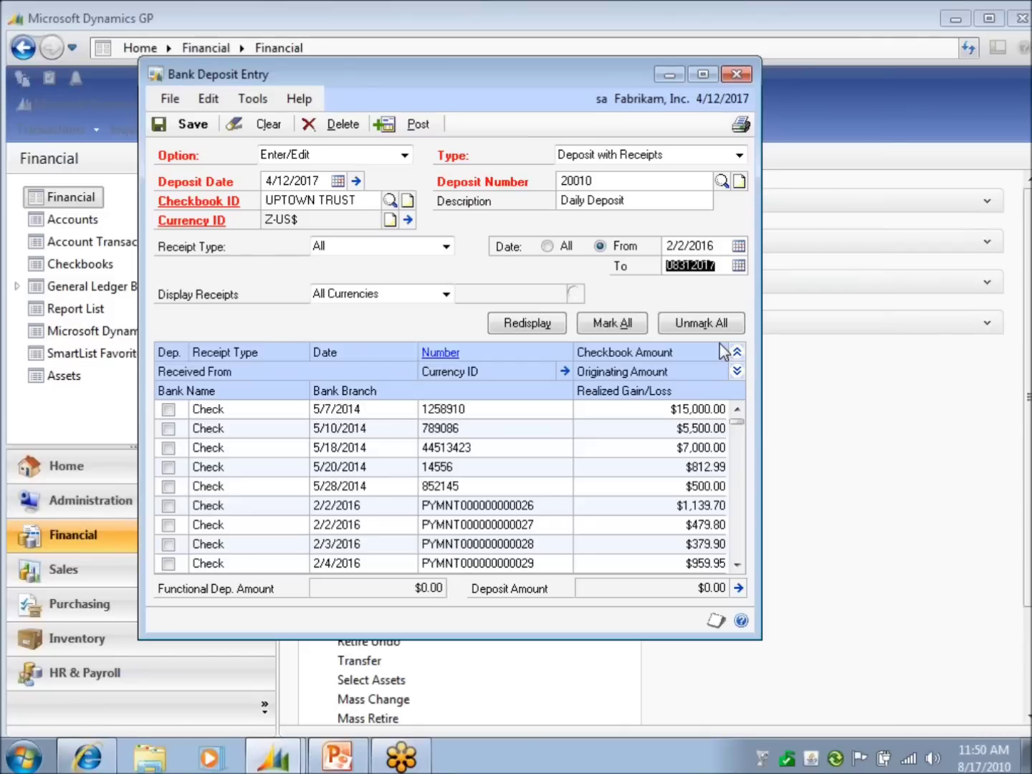
{"action": "type", "text": "02022016"}
{"action": "key", "text": "Tab"}
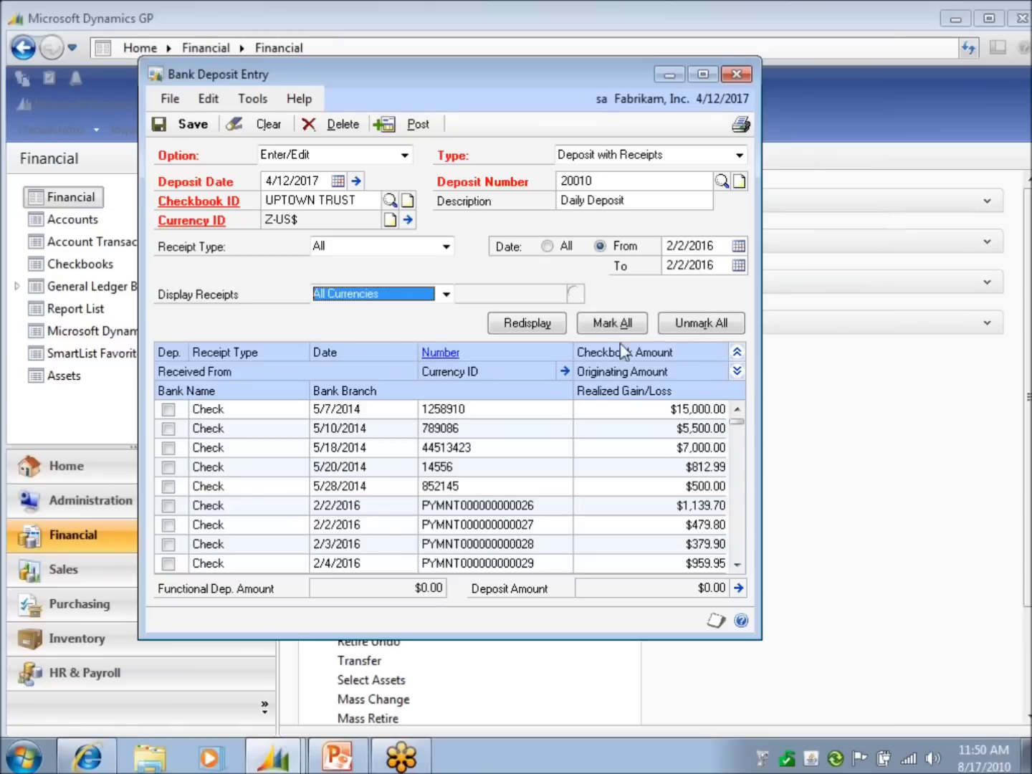
{"action": "left_click", "coordinate": [556, 330]}
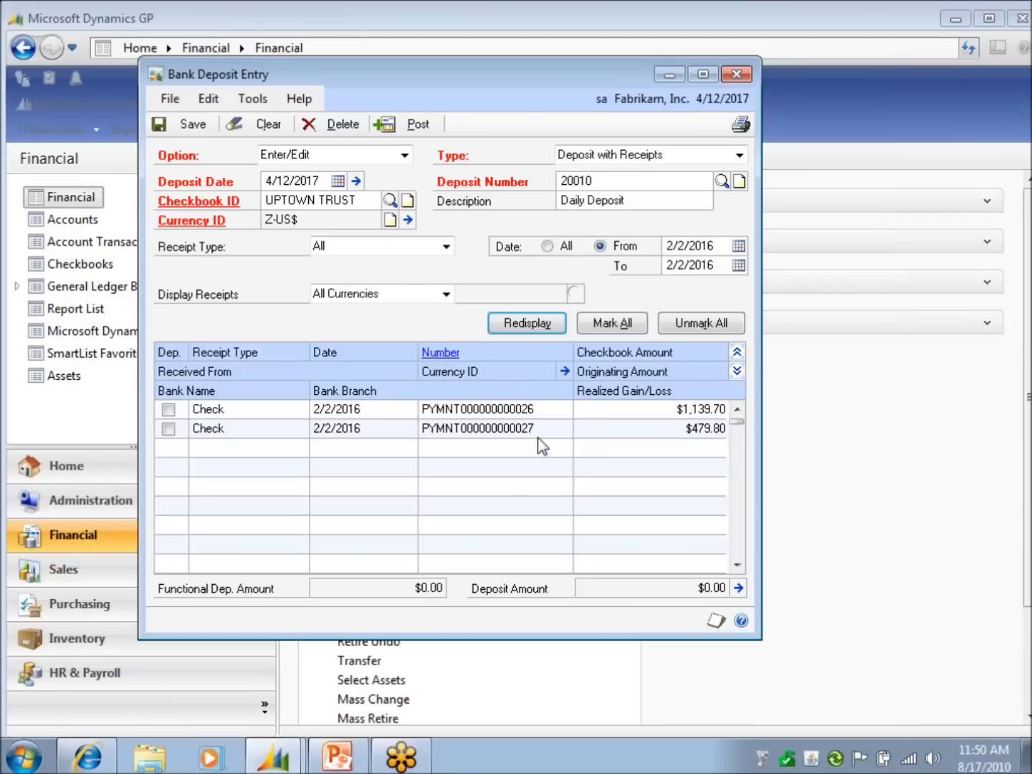
- Mark both 2/2/2016 checks for $1,619.50, edit the To date, then clear the deposit form
{"action": "left_click", "coordinate": [623, 328]}
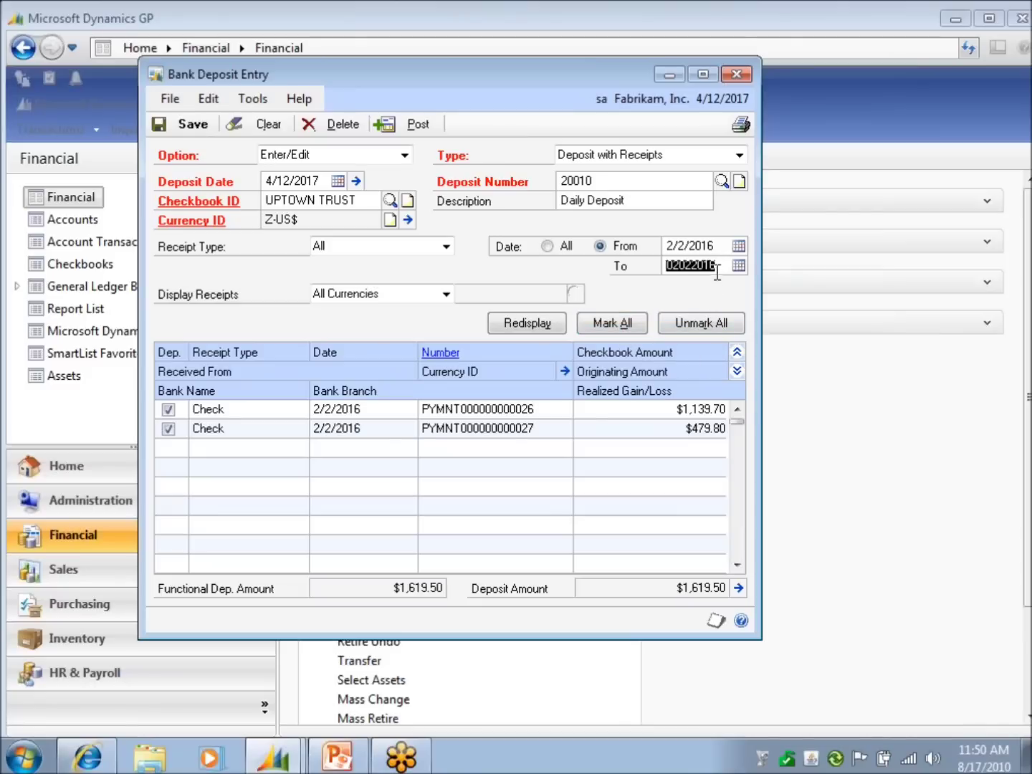
{"action": "left_click", "coordinate": [689, 265]}
{"action": "key", "text": "BackSpace"}
{"action": "type", "text": "15"}
{"action": "key", "text": "alt+c"}
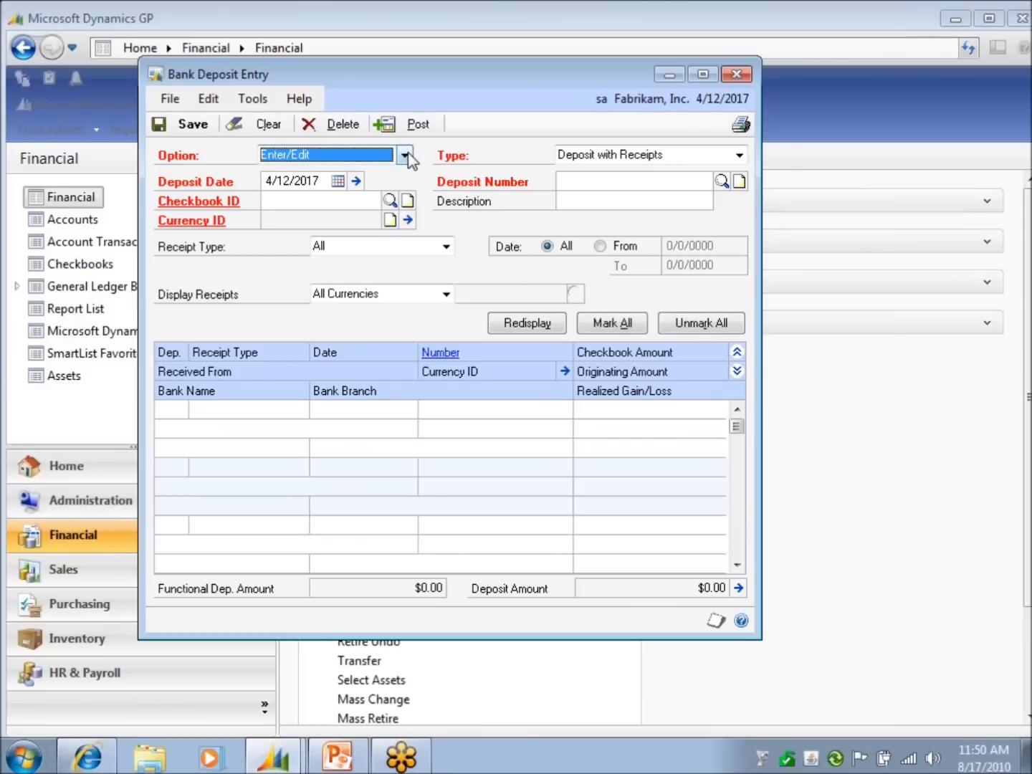
- Reopen unposted deposit 20010 on the UPTOWN TRUST checkbook
{"action": "left_click", "coordinate": [391, 202]}
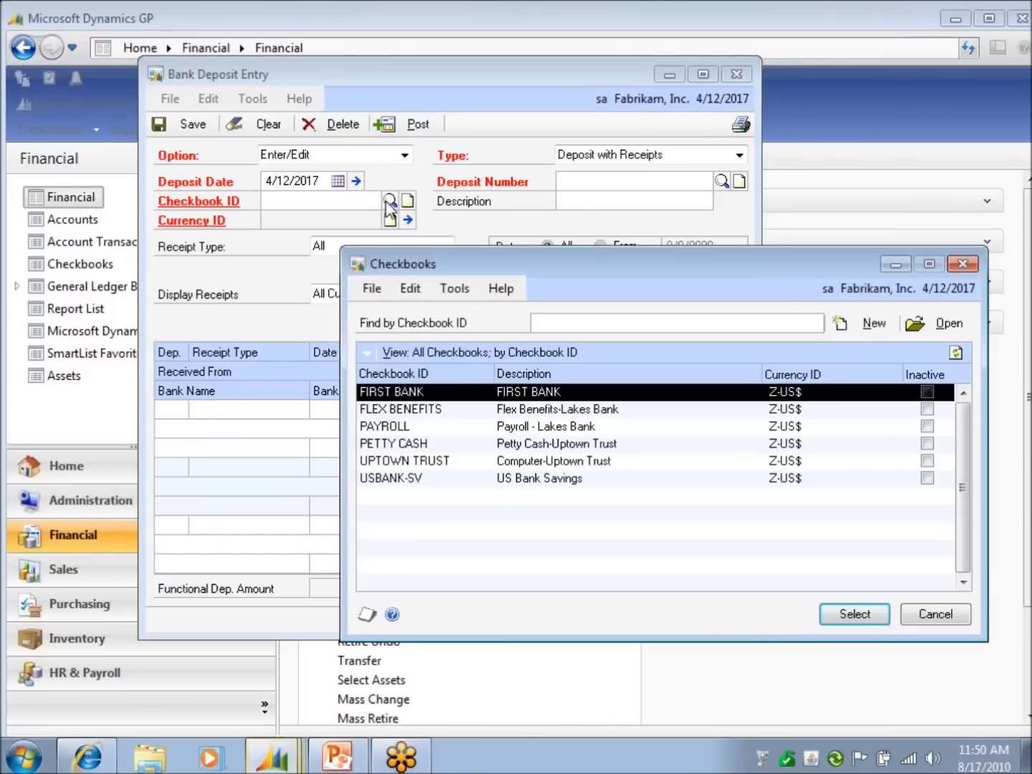
{"action": "double_click", "coordinate": [491, 461]}
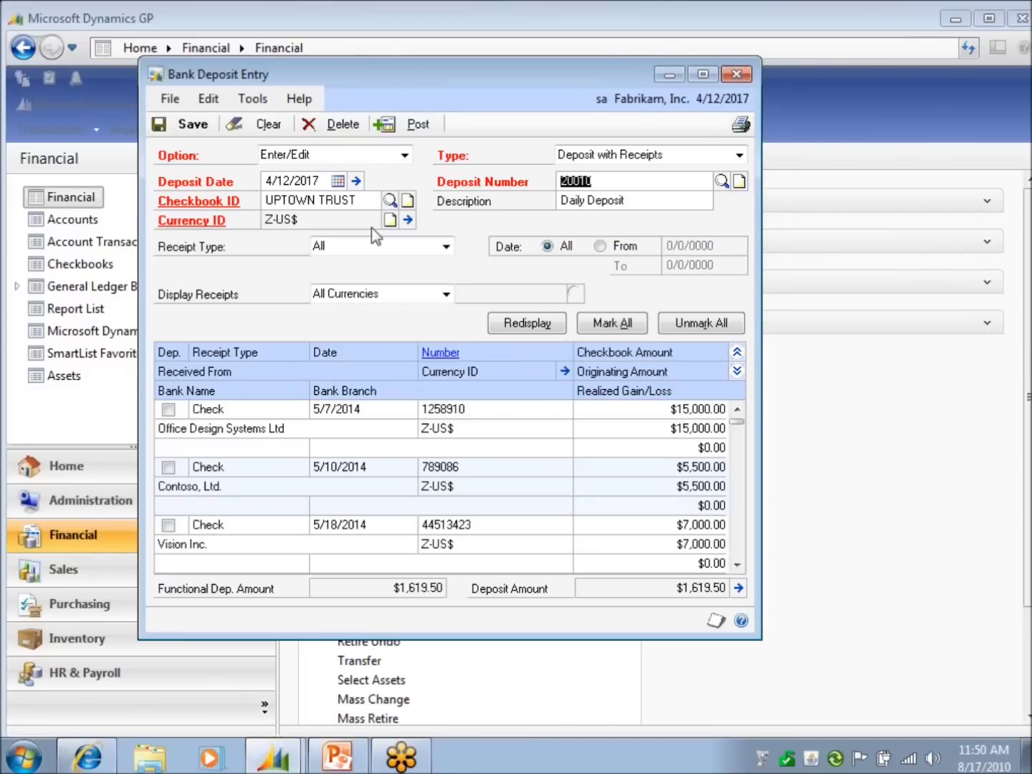
{"action": "left_click", "coordinate": [718, 180]}
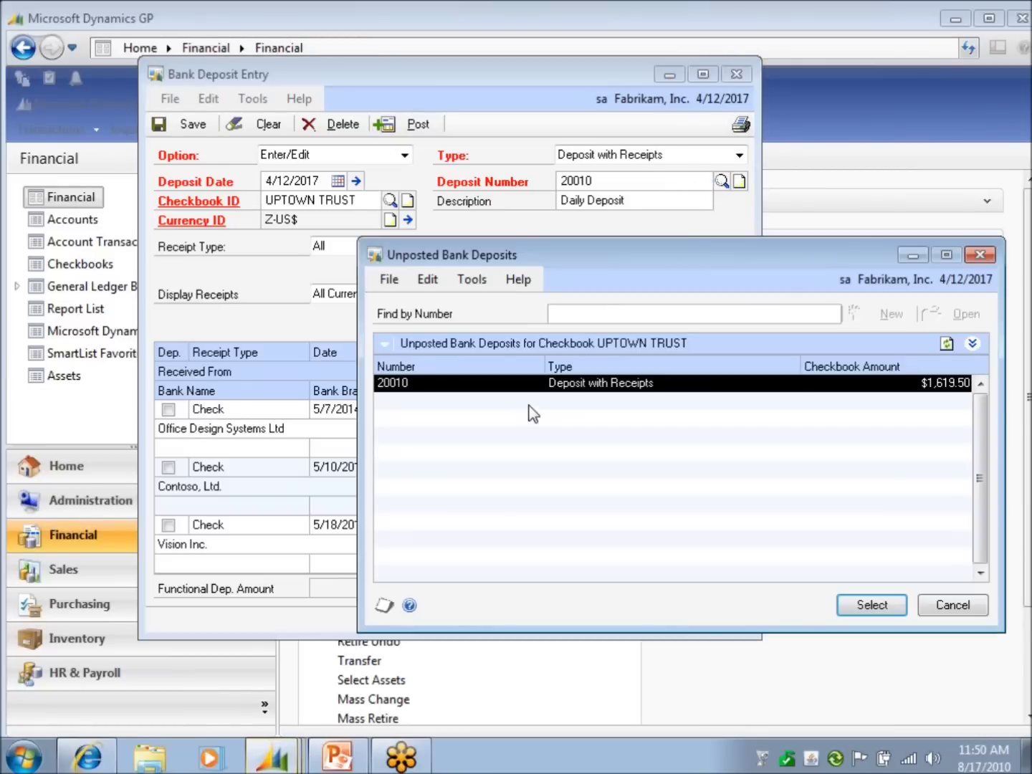
{"action": "double_click", "coordinate": [552, 387]}
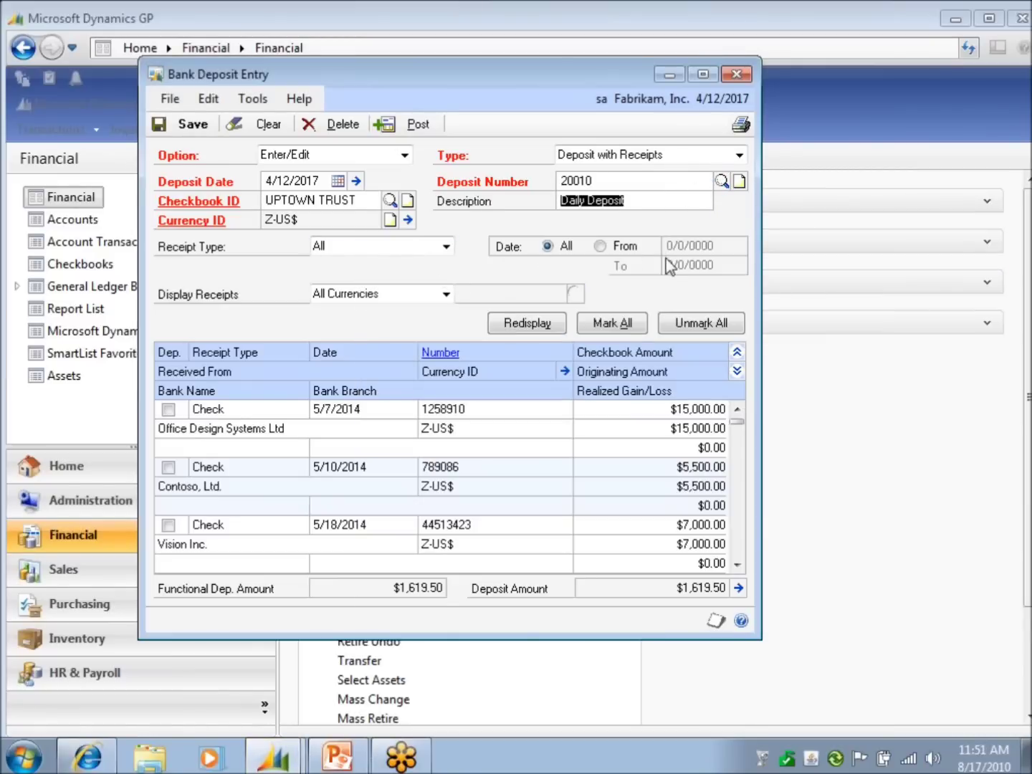
- Filter receipts to dates 5/7/2014 through 5/18/2014 and redisplay them
{"action": "left_click", "coordinate": [640, 245]}
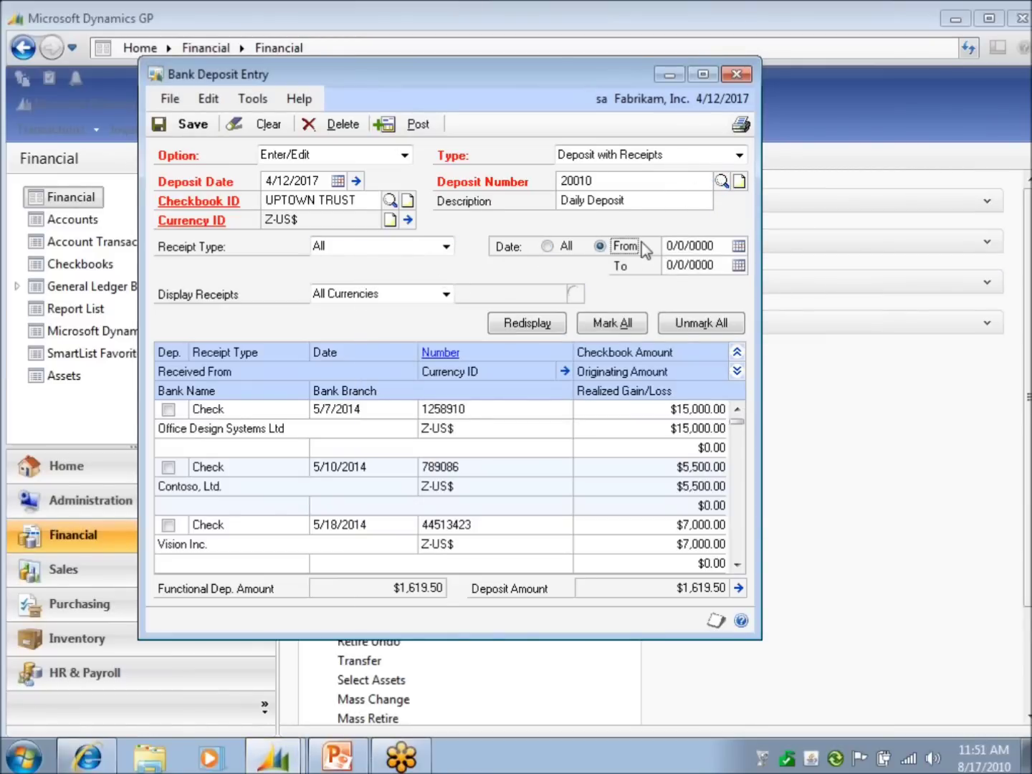
{"action": "left_click", "coordinate": [722, 268]}
{"action": "left_click", "coordinate": [714, 245]}
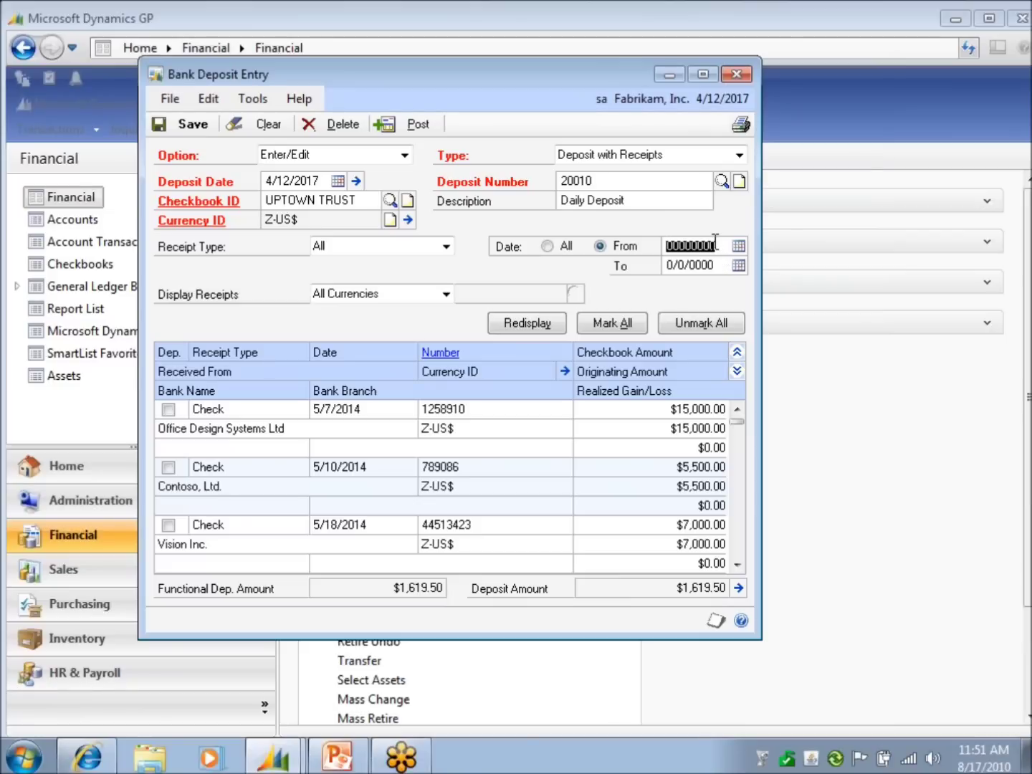
{"action": "type", "text": "05072014"}
{"action": "key", "text": "Tab"}
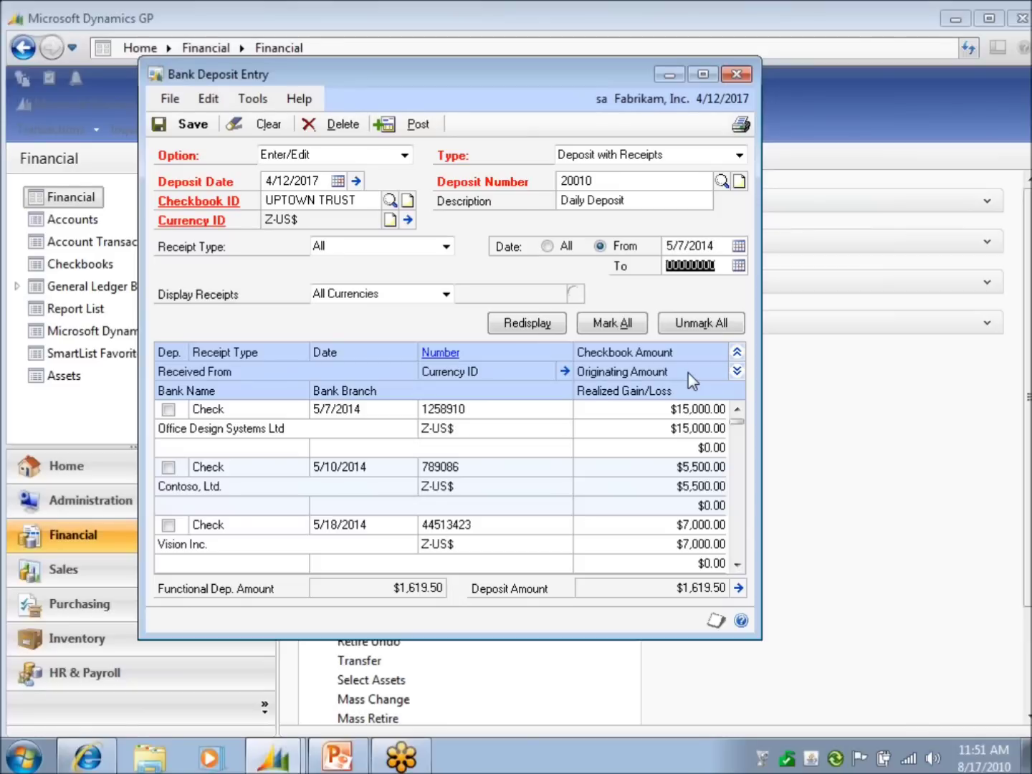
{"action": "type", "text": "05182014"}
{"action": "key", "text": "Tab"}
{"action": "left_click", "coordinate": [561, 331]}
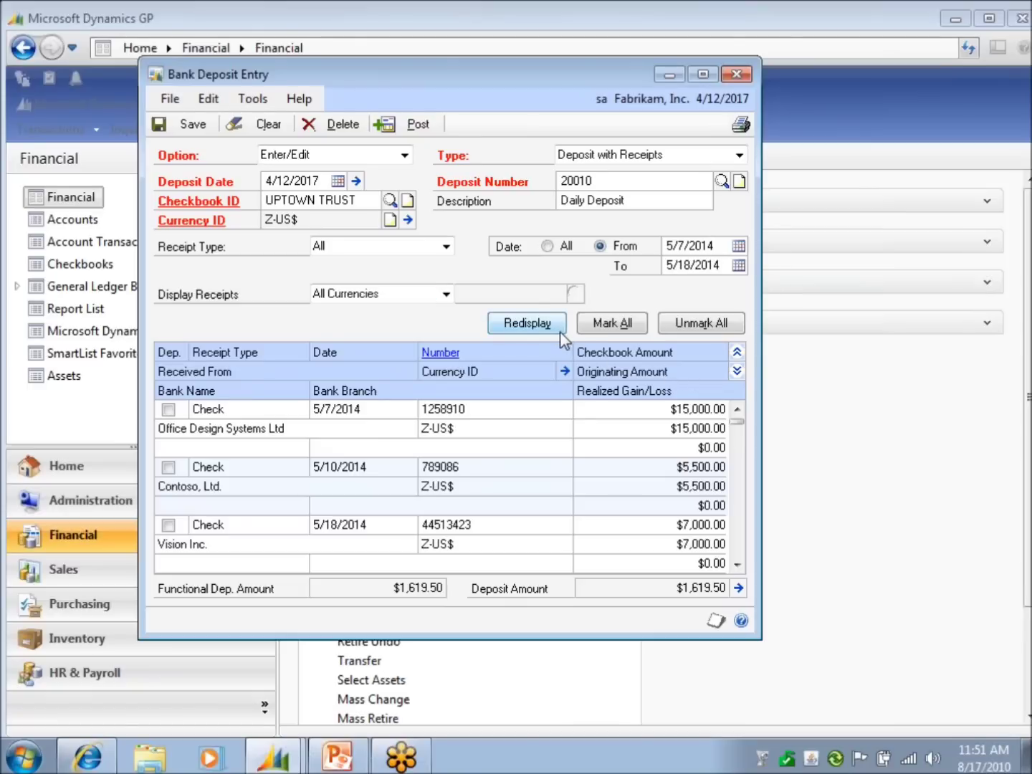
- Mark the three May 2014 checks, bringing the deposit to $29,119.50, then redisplay all dates
{"action": "left_click", "coordinate": [740, 353]}
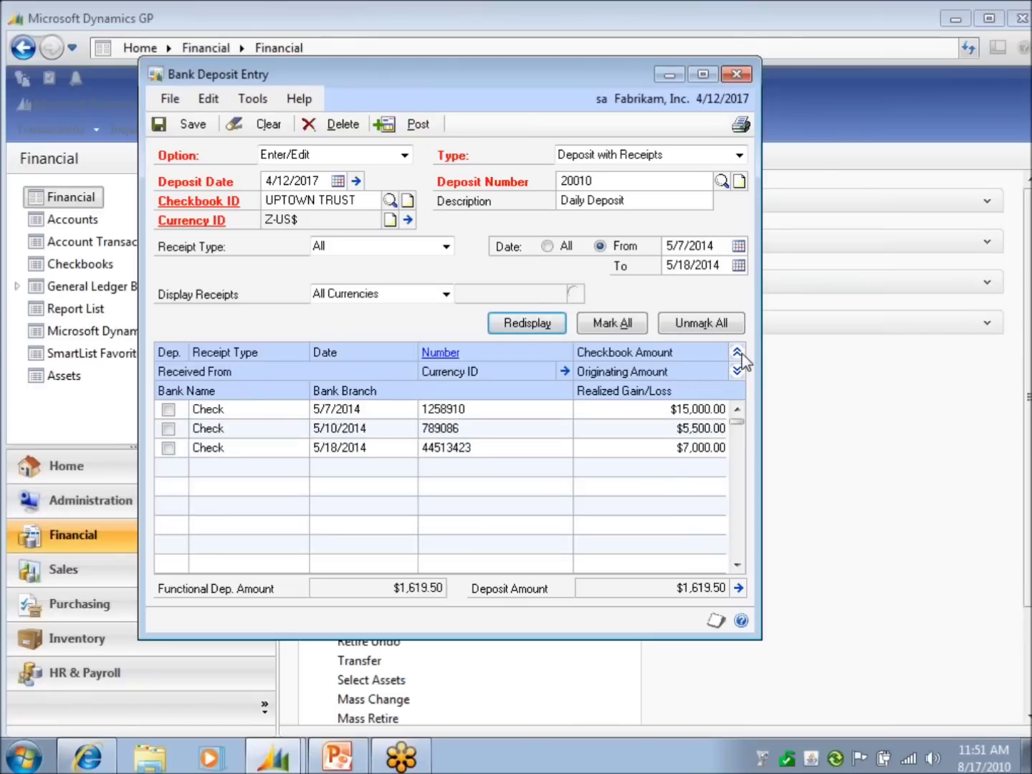
{"action": "left_click", "coordinate": [627, 327]}
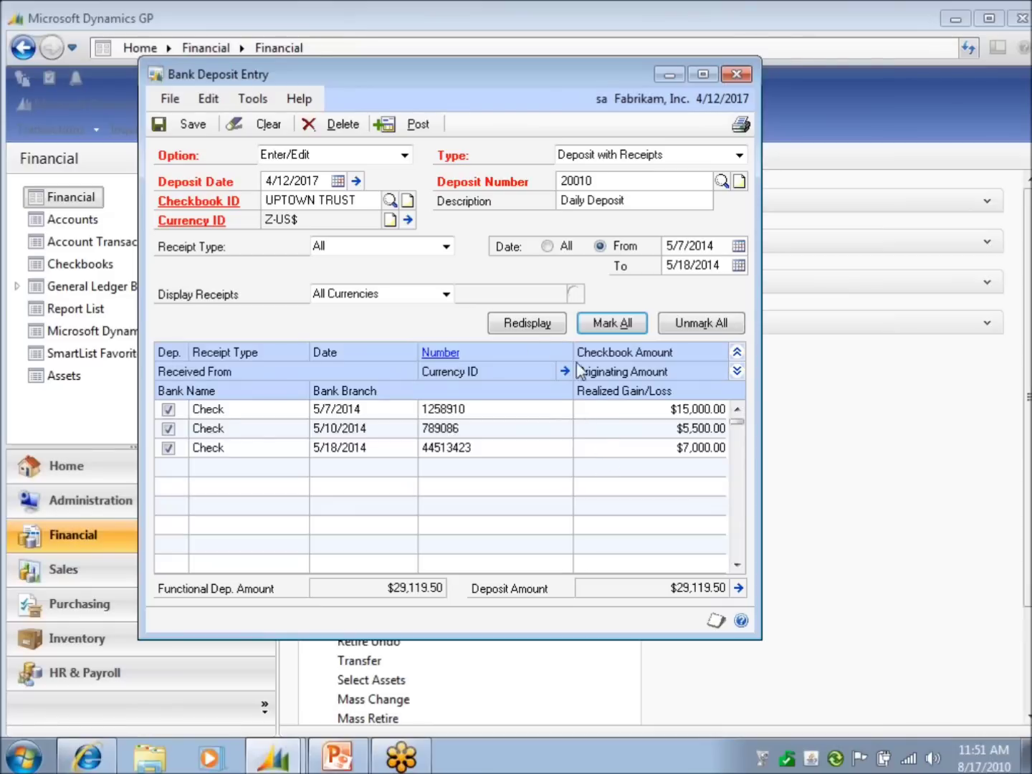
{"action": "left_click", "coordinate": [551, 247]}
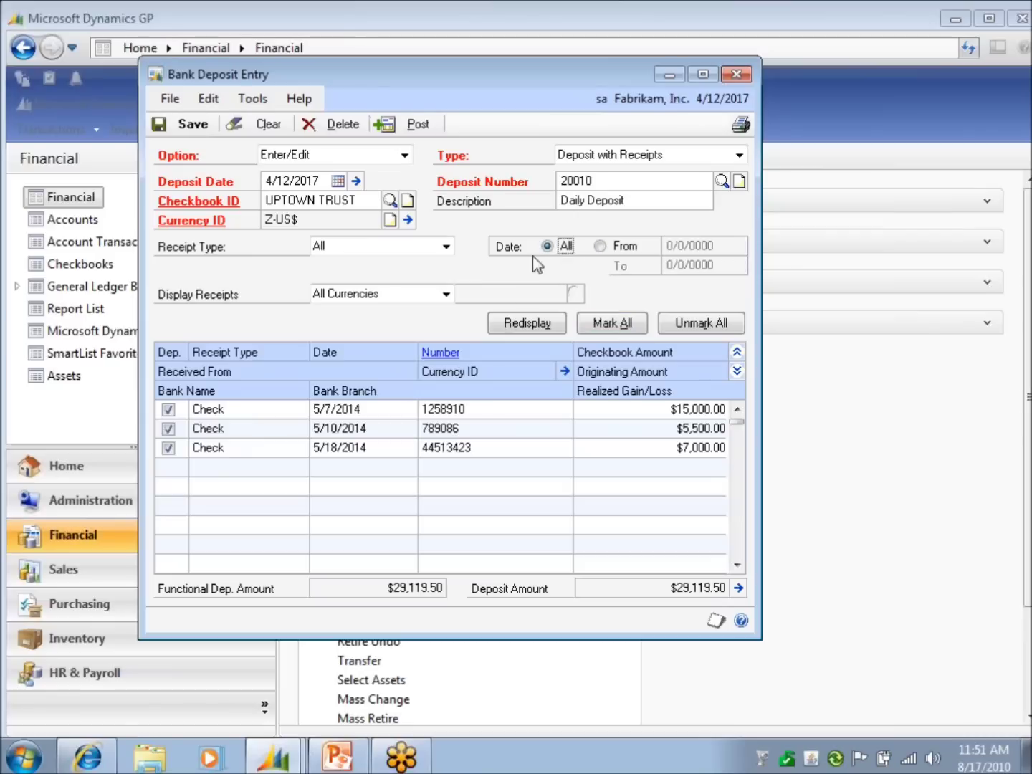
{"action": "left_click", "coordinate": [529, 325]}
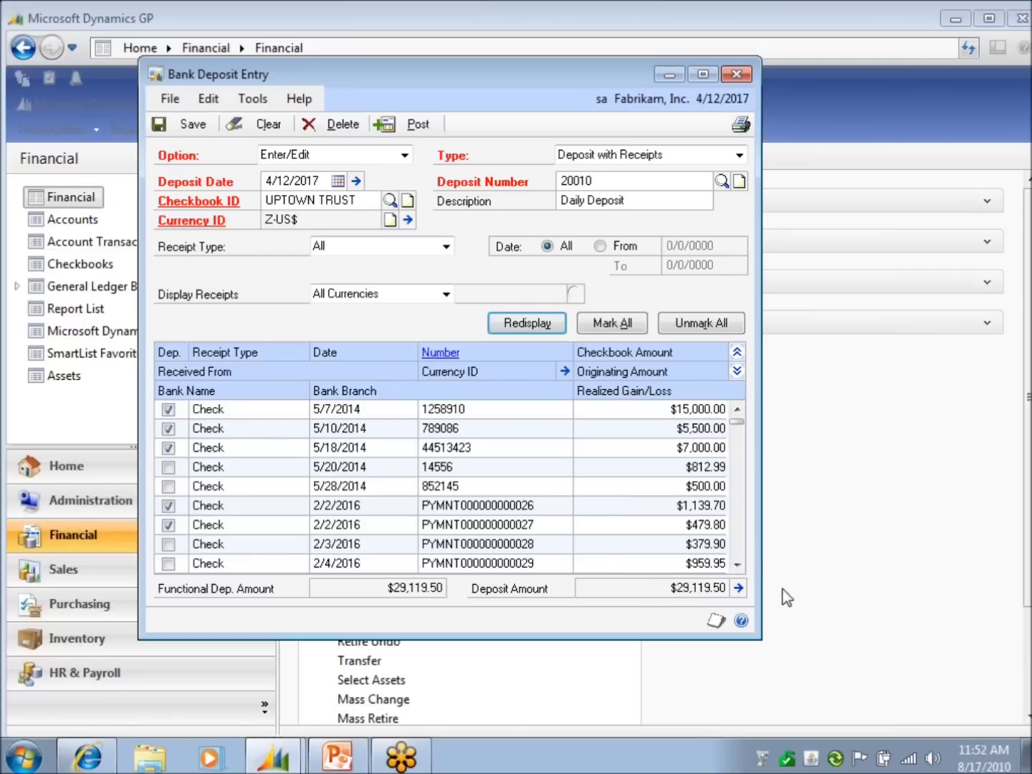
{"action": "left_click", "coordinate": [739, 589]}
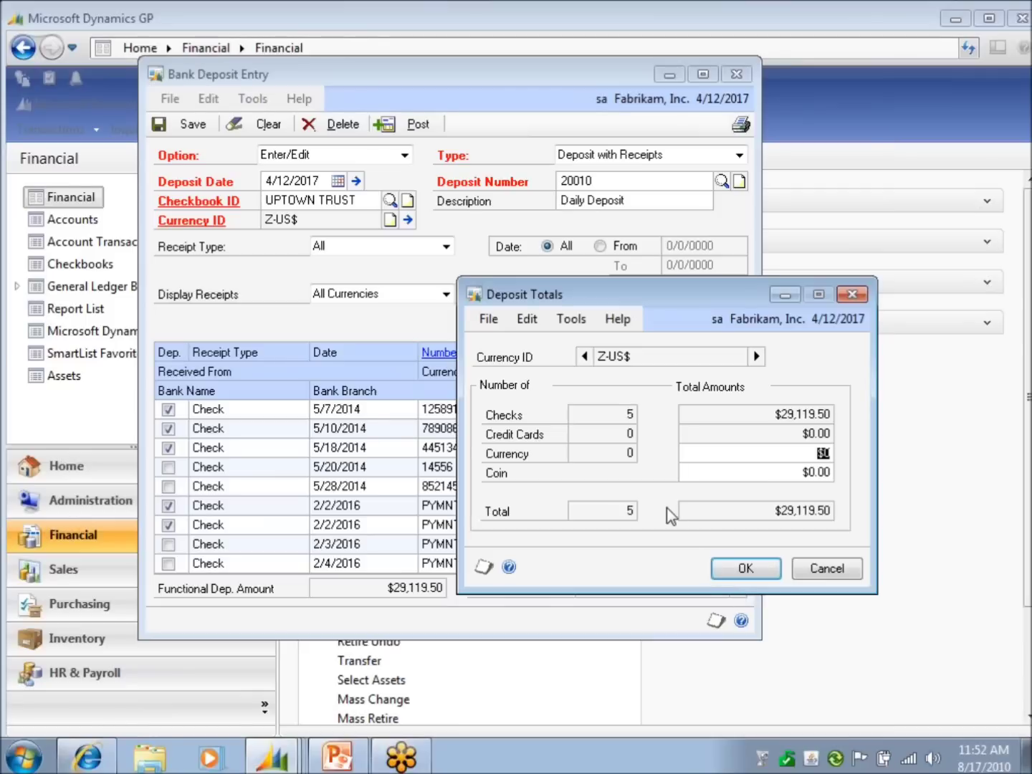
{"action": "left_click", "coordinate": [775, 455]}
{"action": "left_click_drag", "start_coordinate": [775, 474], "coordinate": [845, 480]}
{"action": "left_click_drag", "start_coordinate": [673, 292], "coordinate": [678, 126]}
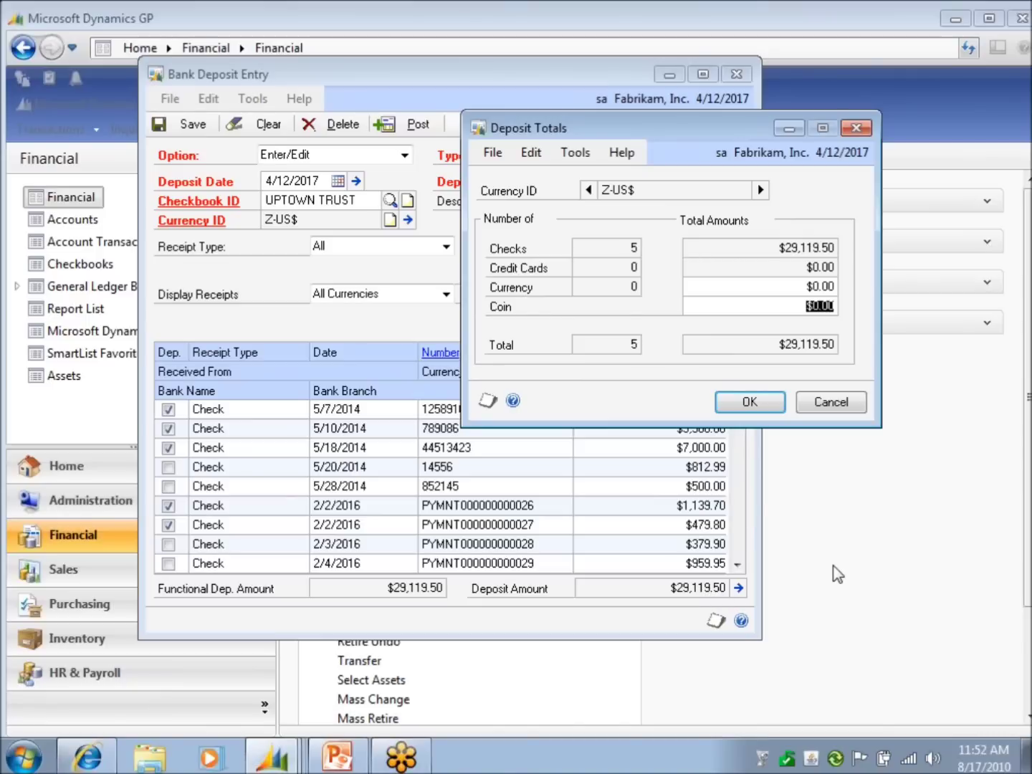
{"action": "type", "text": ".50"}
{"action": "key", "text": "Tab"}
{"action": "left_click", "coordinate": [510, 435]}
{"action": "left_click", "coordinate": [775, 296]}
{"action": "left_click", "coordinate": [776, 305]}
{"action": "left_click", "coordinate": [856, 127]}
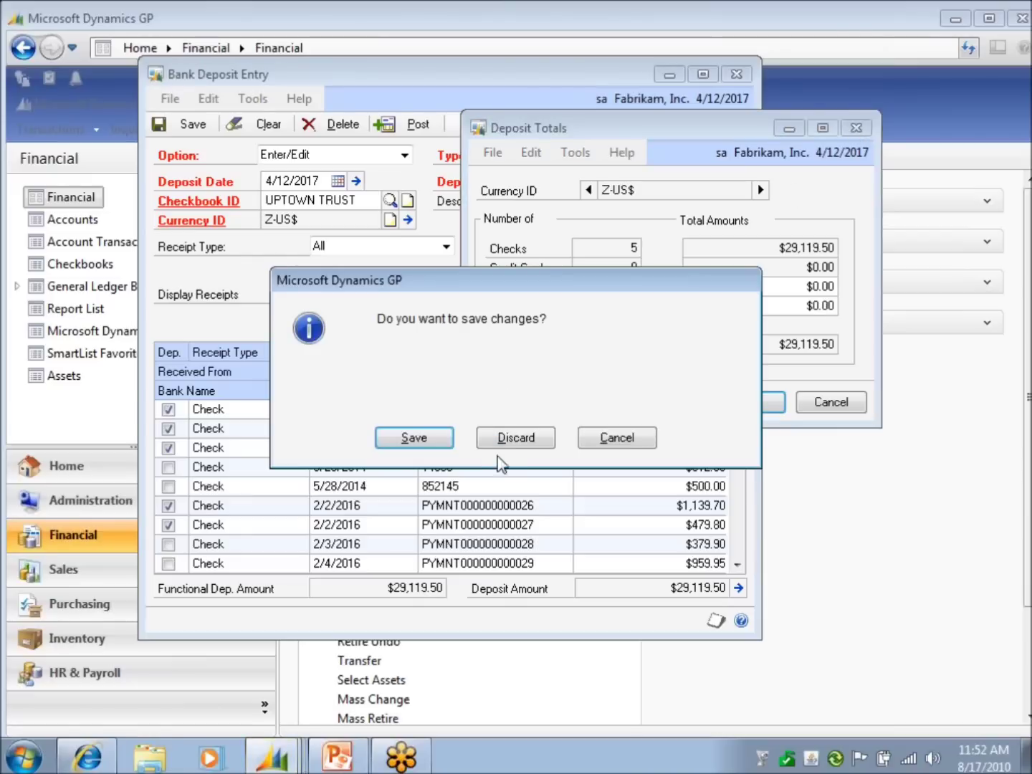
{"action": "left_click", "coordinate": [513, 442]}
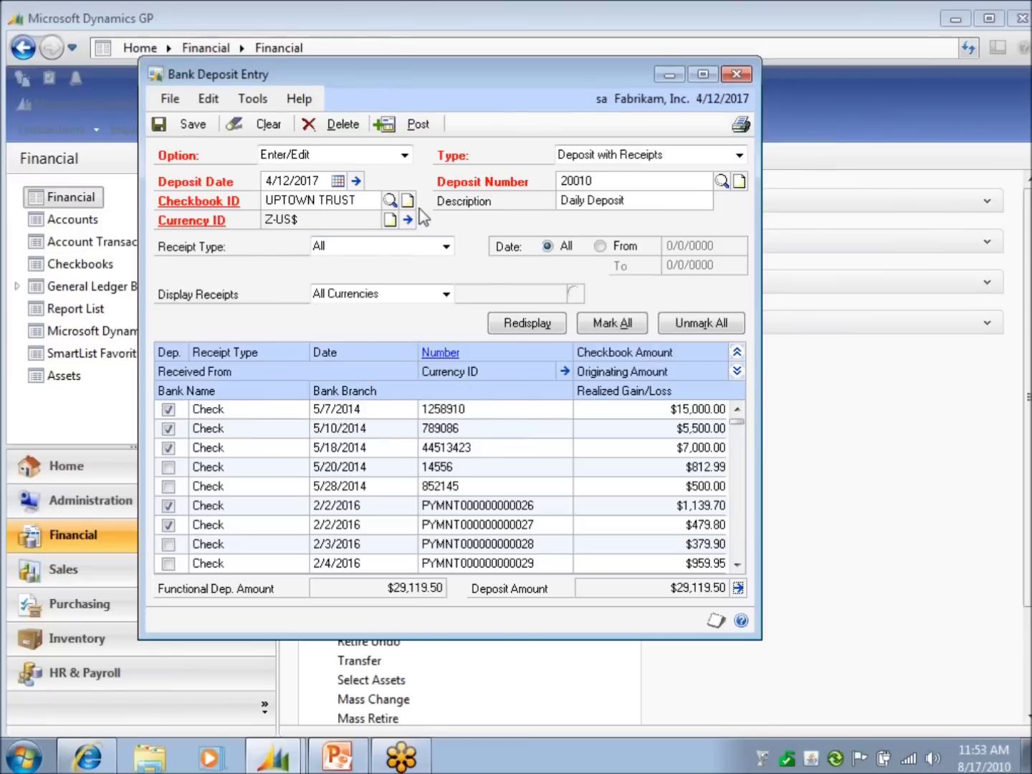
- Save deposit 20010 and preview its Bank Deposit Worksheet ($29,119.50, five checks) on screen, then close it
{"action": "left_click", "coordinate": [741, 126]}
{"action": "left_click", "coordinate": [505, 444]}
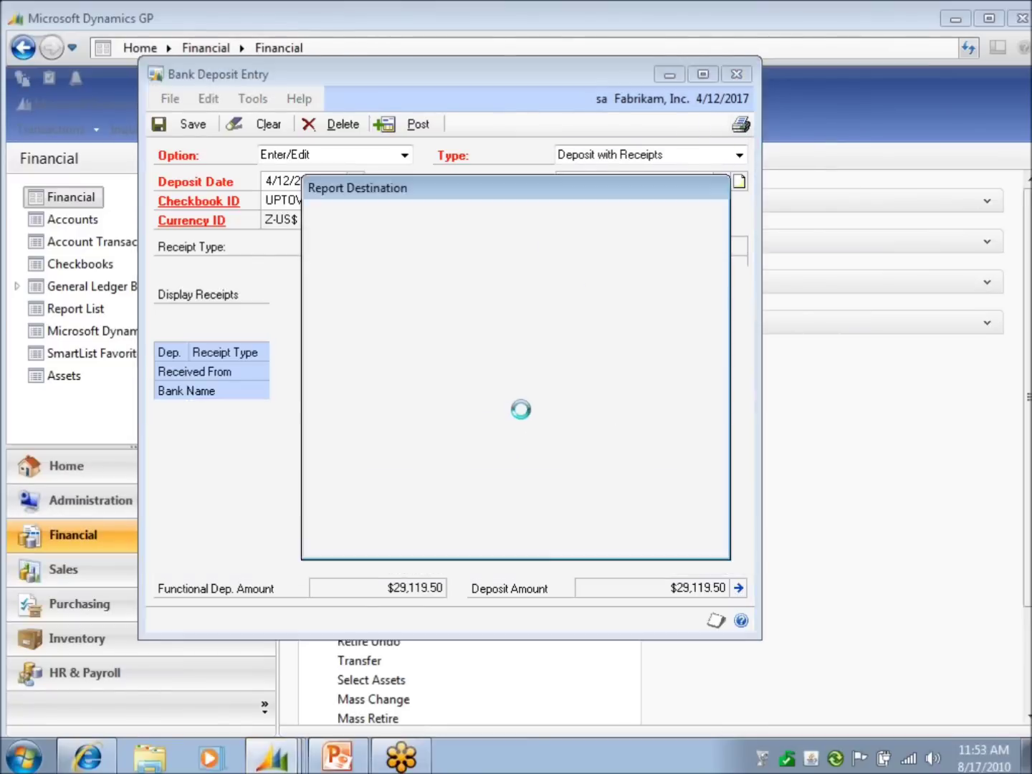
{"action": "left_click", "coordinate": [615, 544]}
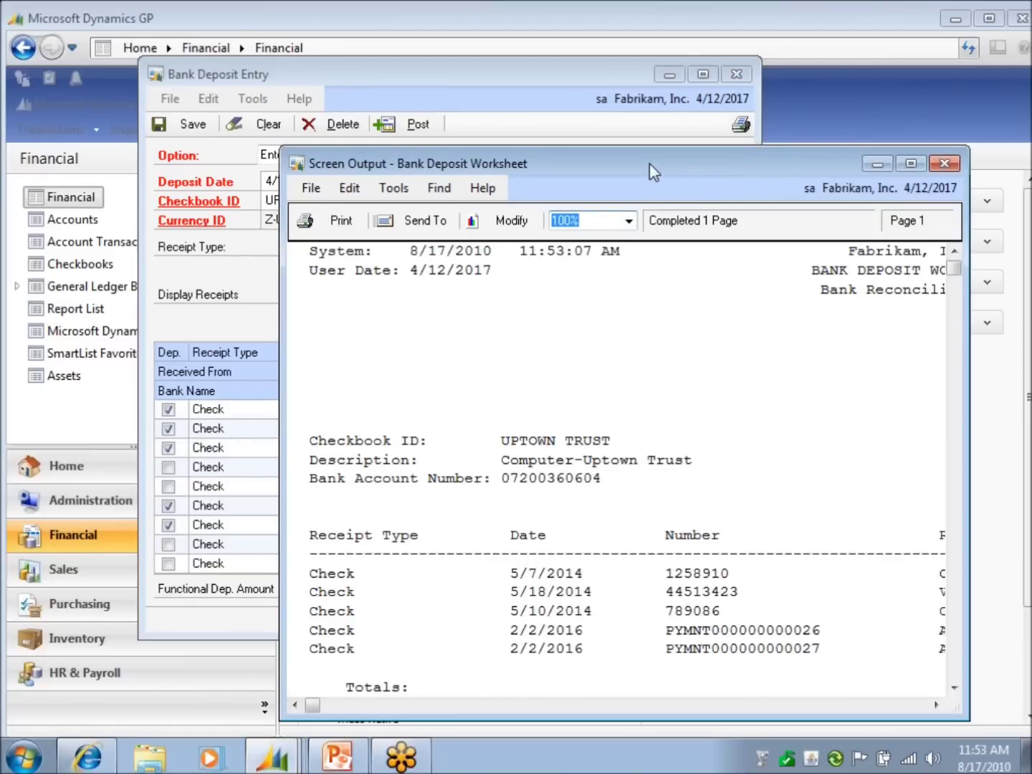
{"action": "left_click_drag", "start_coordinate": [650, 163], "coordinate": [526, 86]}
{"action": "left_click", "coordinate": [786, 81]}
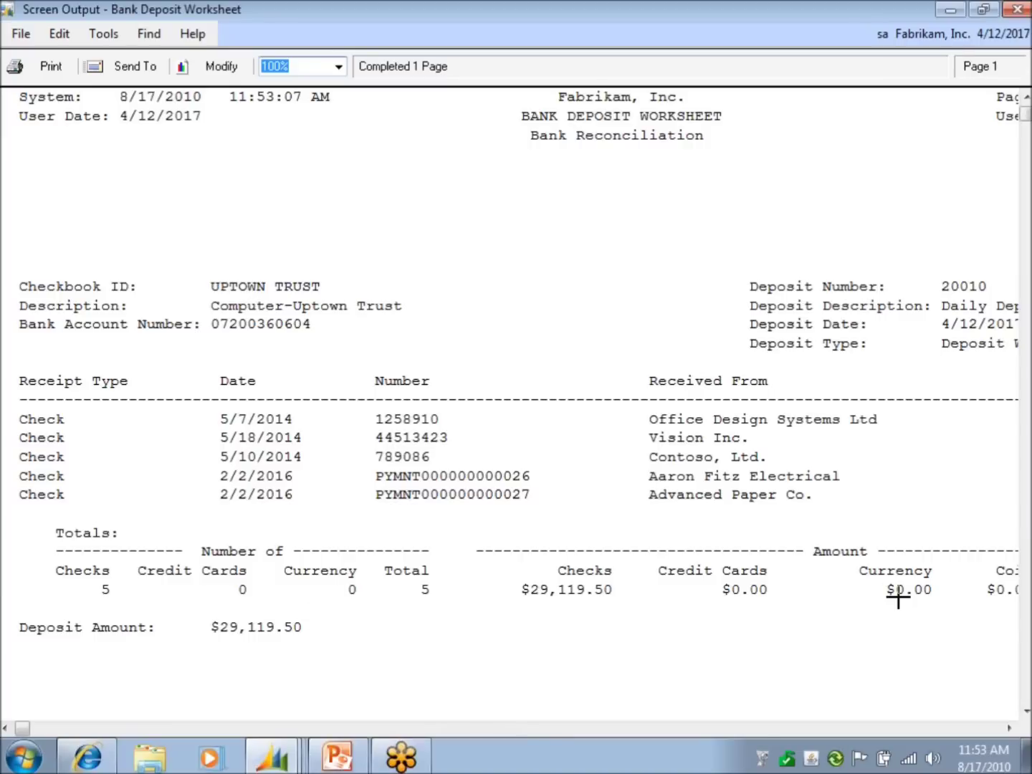
{"action": "left_click", "coordinate": [982, 10]}
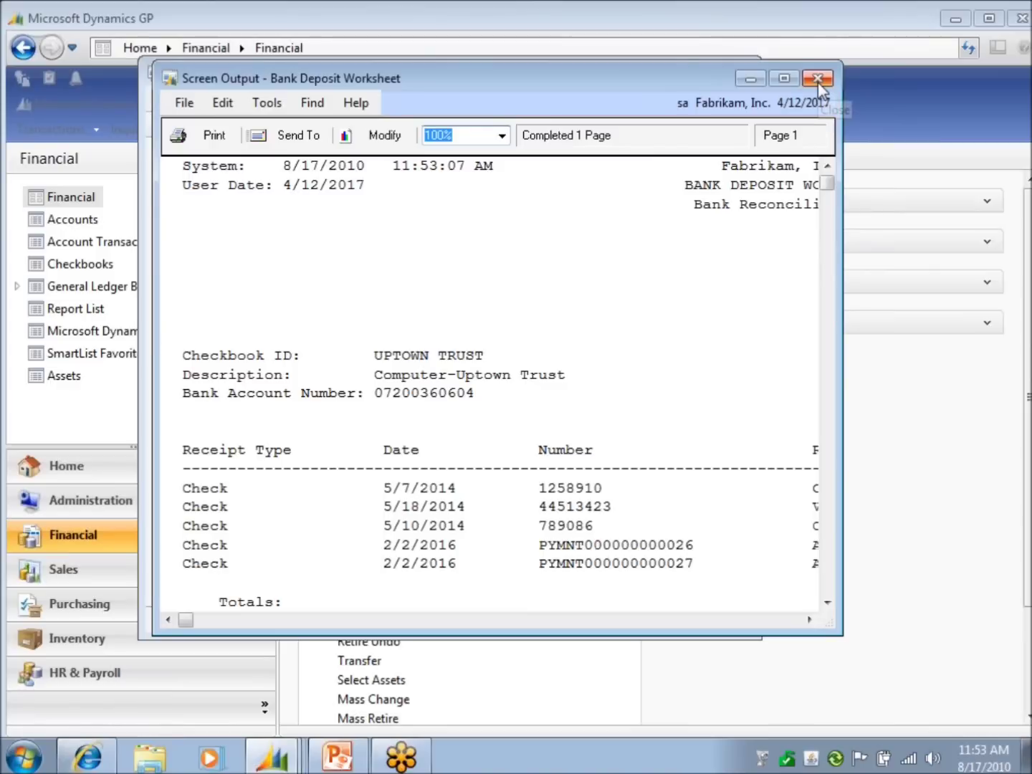
{"action": "left_click", "coordinate": [818, 81]}
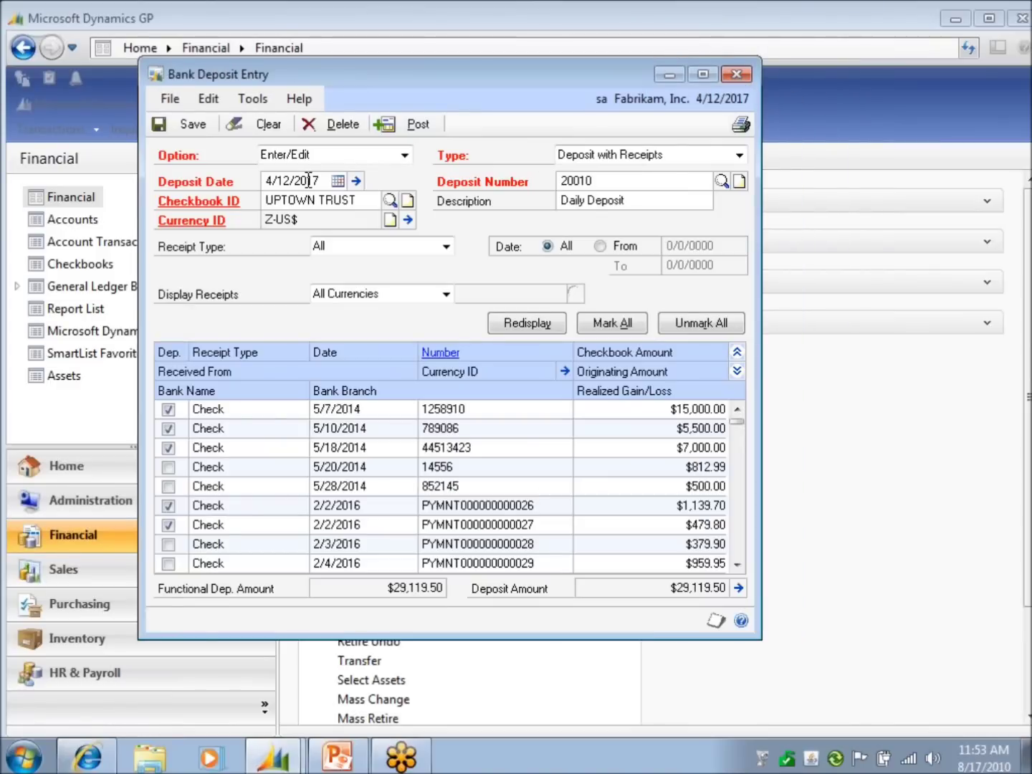
- Unmark all receipts and delete deposit 20010, confirming the deletion
{"action": "left_click", "coordinate": [684, 324]}
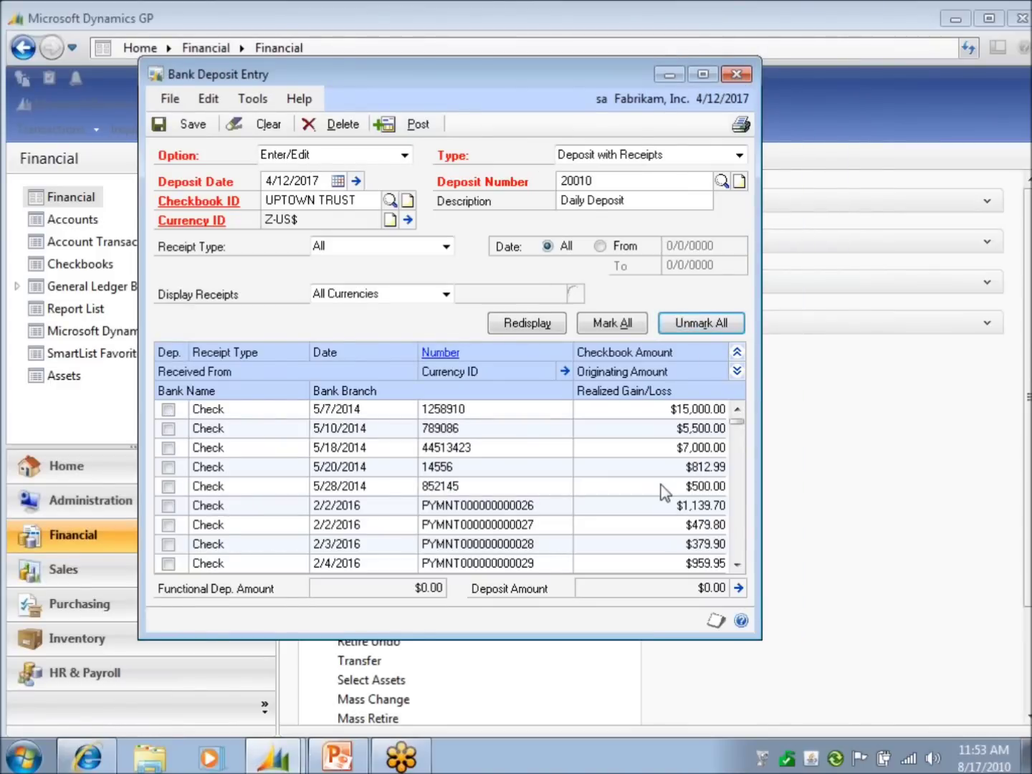
{"action": "left_click", "coordinate": [331, 125]}
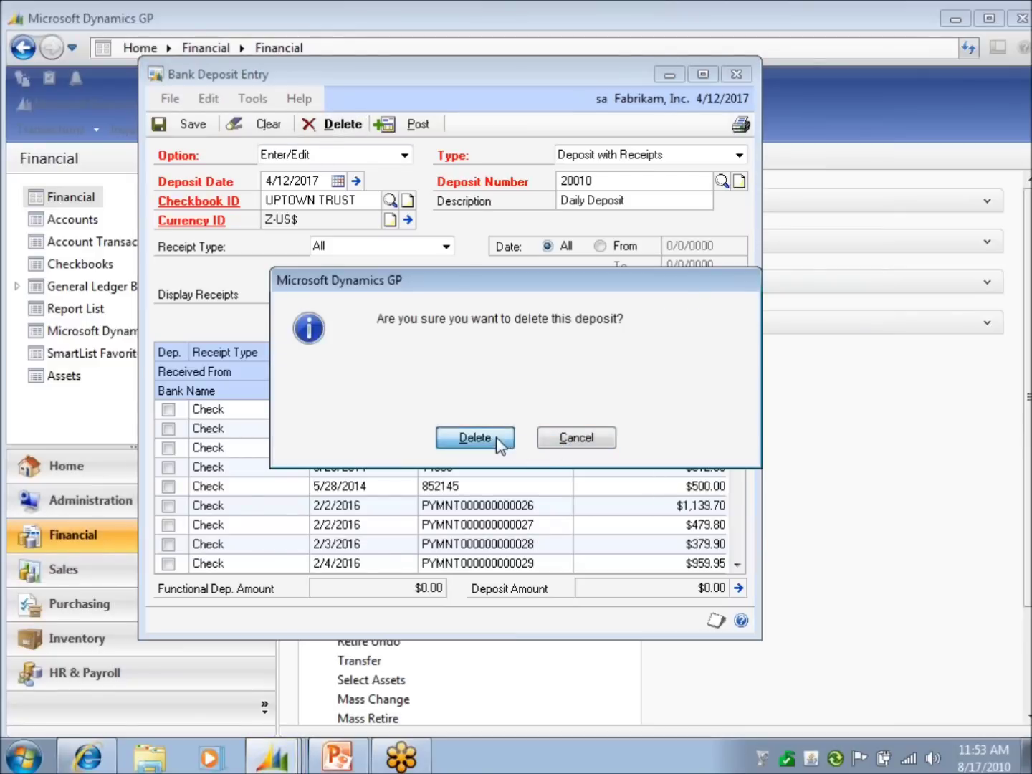
{"action": "left_click", "coordinate": [475, 438]}
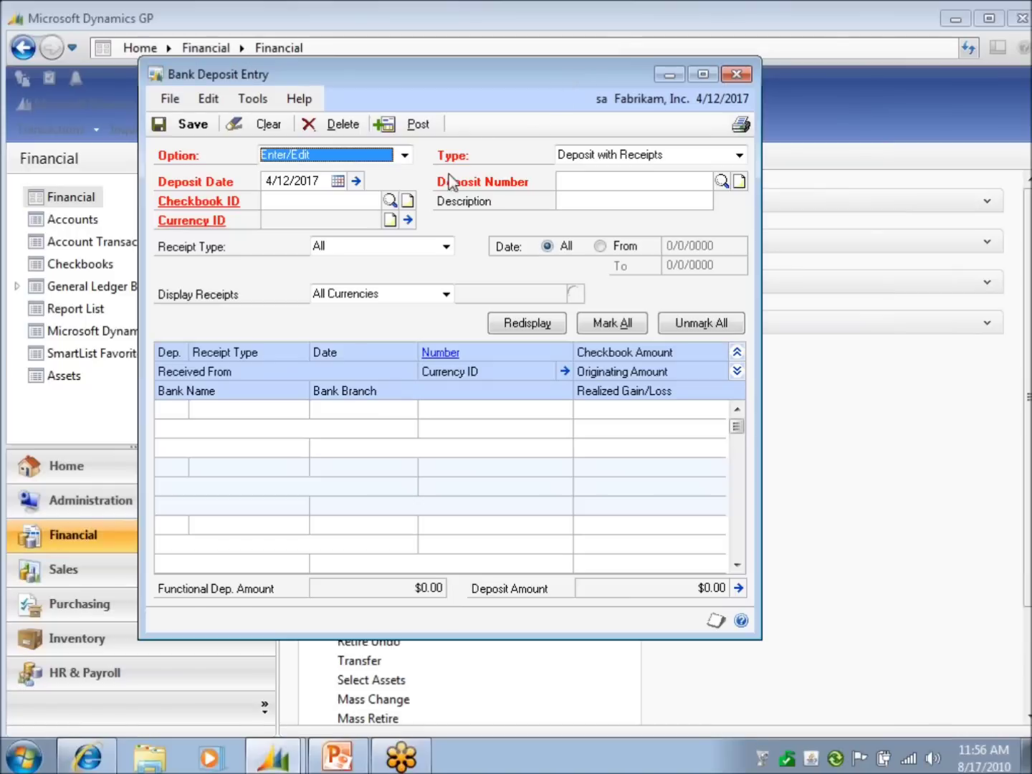
- Change the deposit type to Deposit without Receipts
{"action": "left_click", "coordinate": [728, 154]}
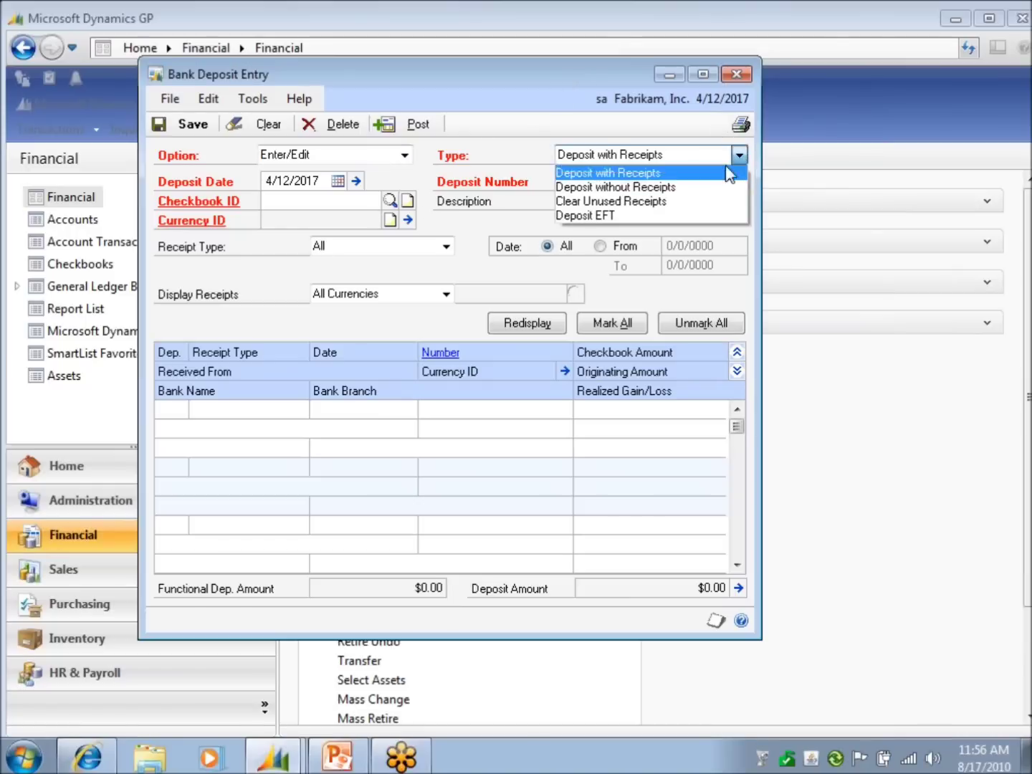
{"action": "left_click", "coordinate": [689, 187]}
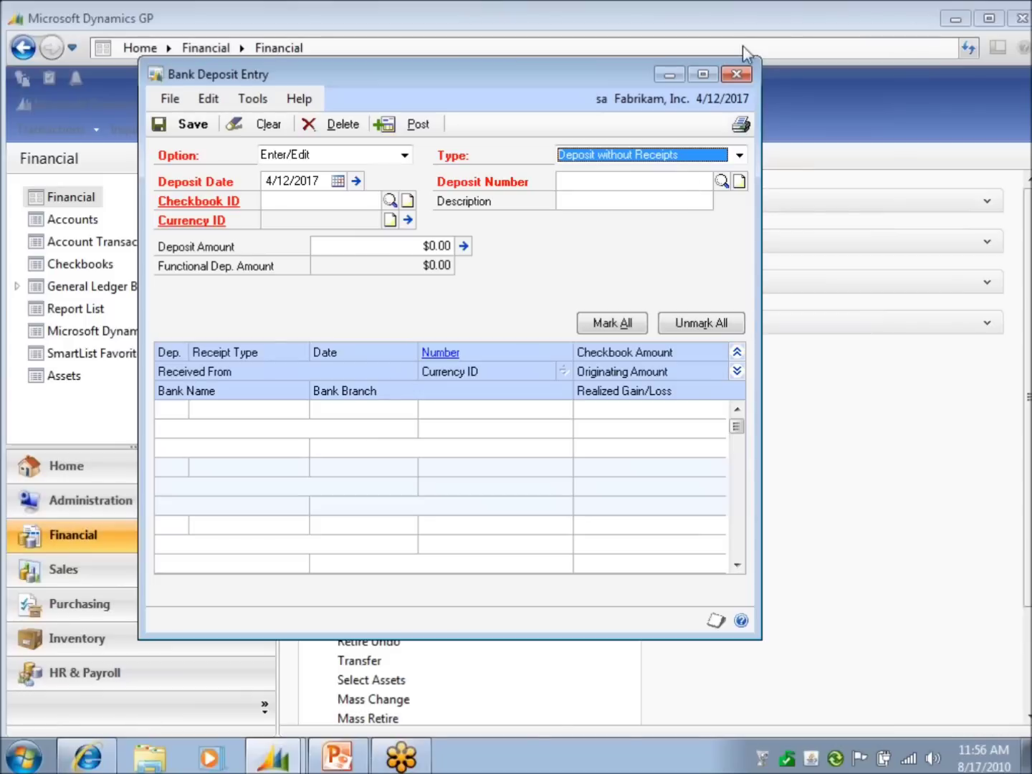
{"action": "left_click", "coordinate": [351, 243]}
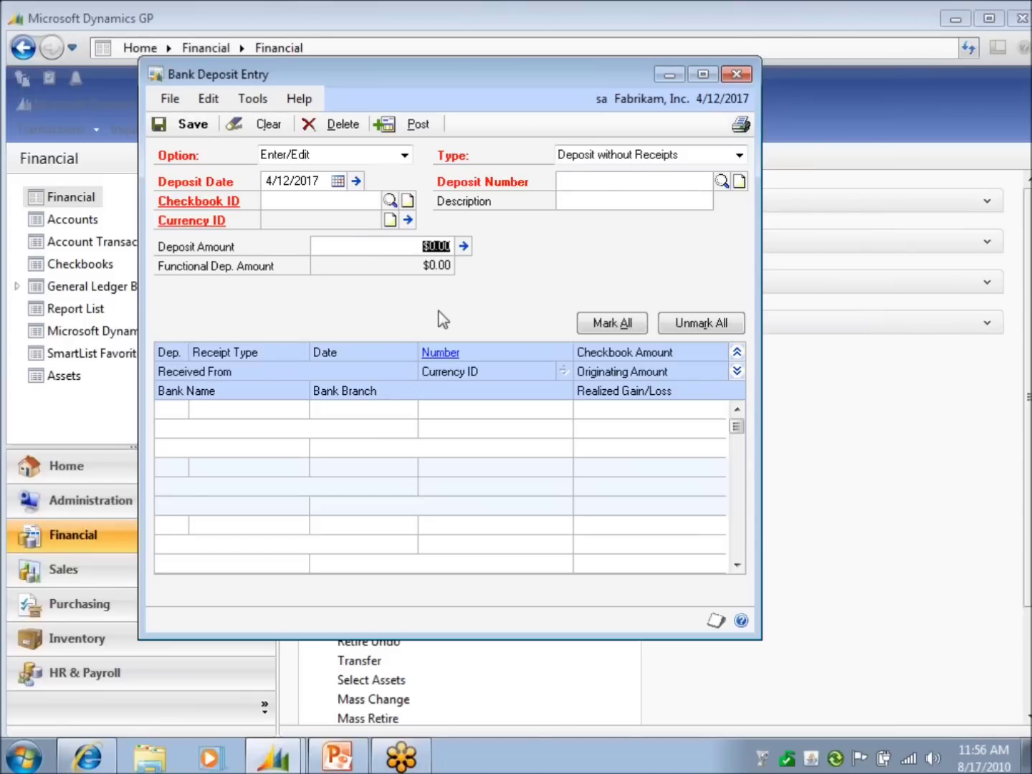
{"action": "key", "text": "End"}
- Post a $30,000 'Deposit In Transit' deposit to the USBANK-SV checkbook
{"action": "left_click", "coordinate": [390, 201]}
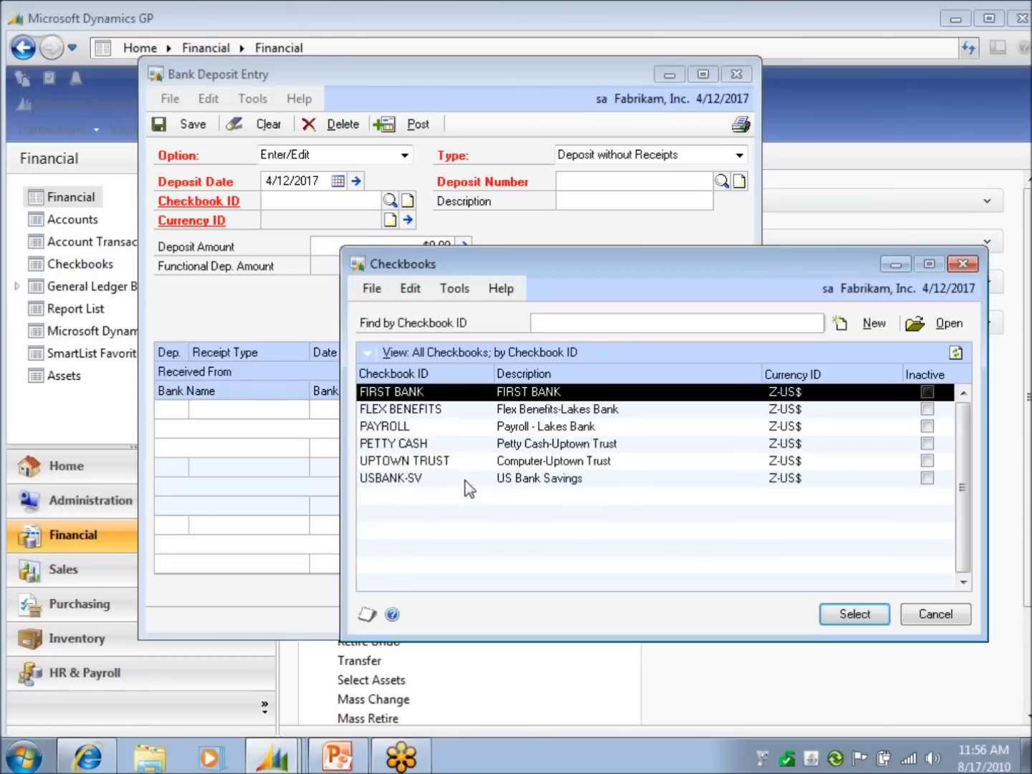
{"action": "double_click", "coordinate": [466, 479]}
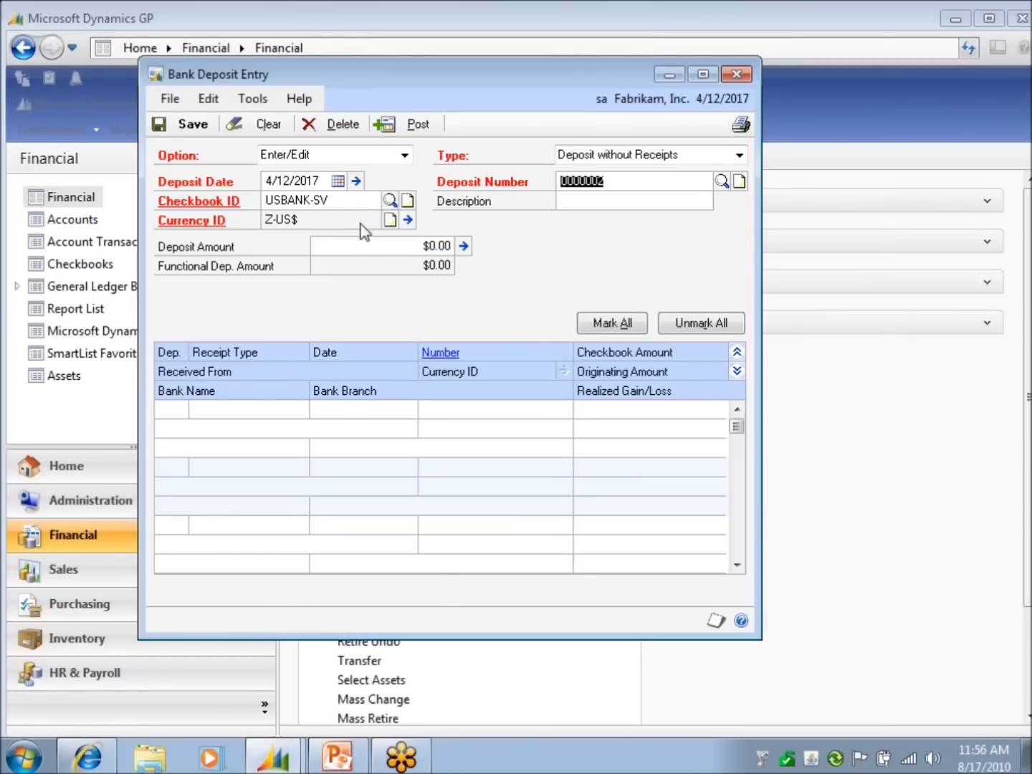
{"action": "left_click", "coordinate": [603, 203]}
{"action": "type", "text": "Deposit In Transit"}
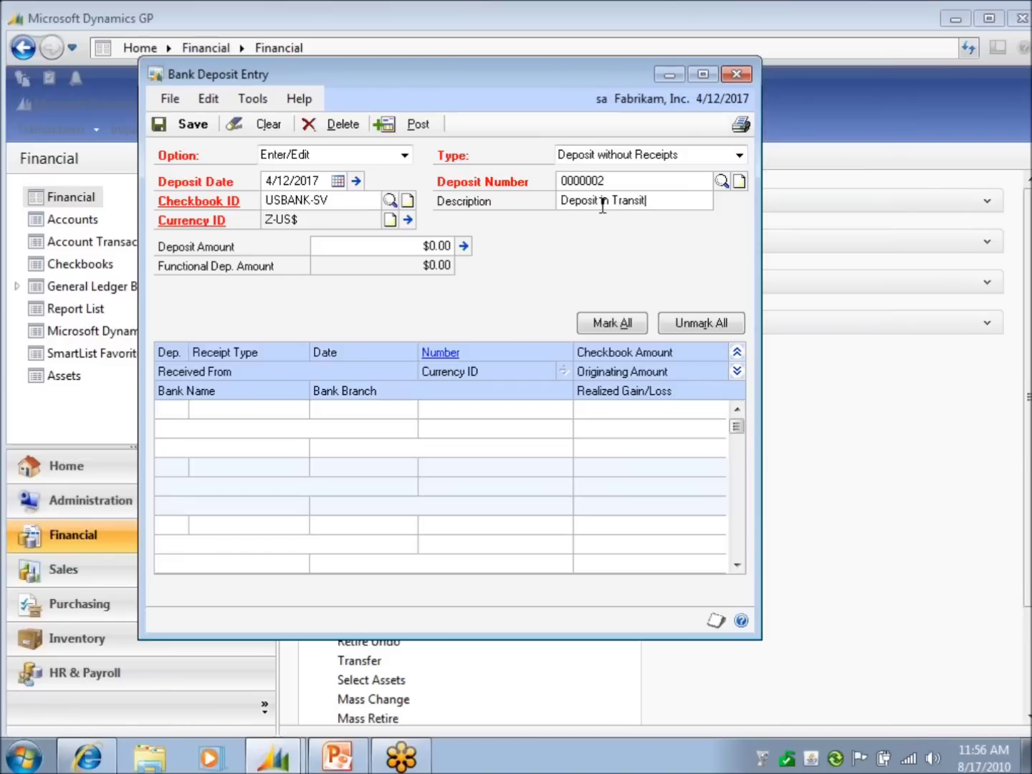
{"action": "key", "text": "Tab"}
{"action": "type", "text": "30000"}
{"action": "left_click", "coordinate": [422, 124]}
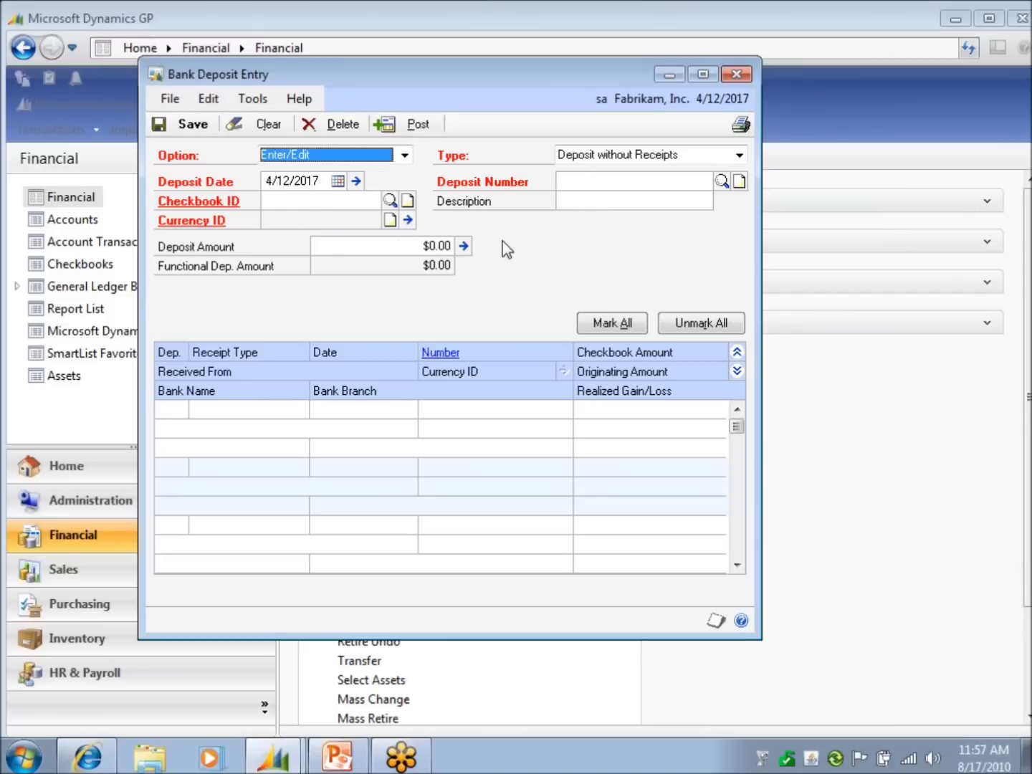
{"action": "left_click", "coordinate": [357, 202]}
- Select the FLEX BENEFITS checkbook and set the deposit type to Clear Unused Receipts
{"action": "left_click", "coordinate": [389, 200]}
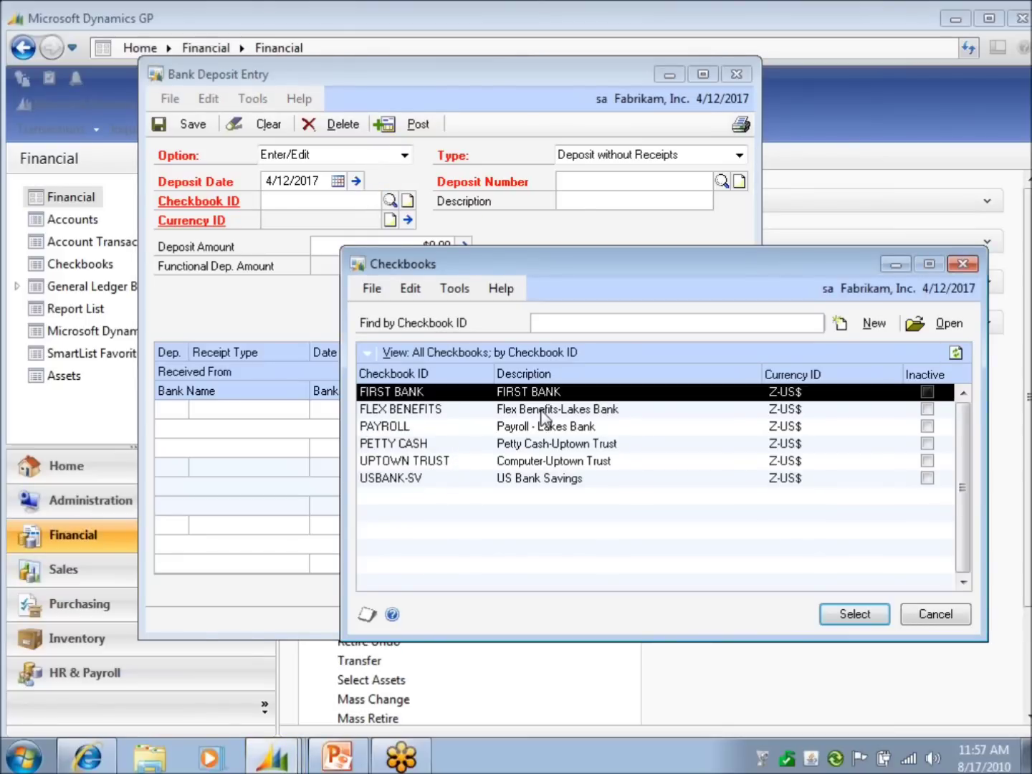
{"action": "double_click", "coordinate": [474, 410]}
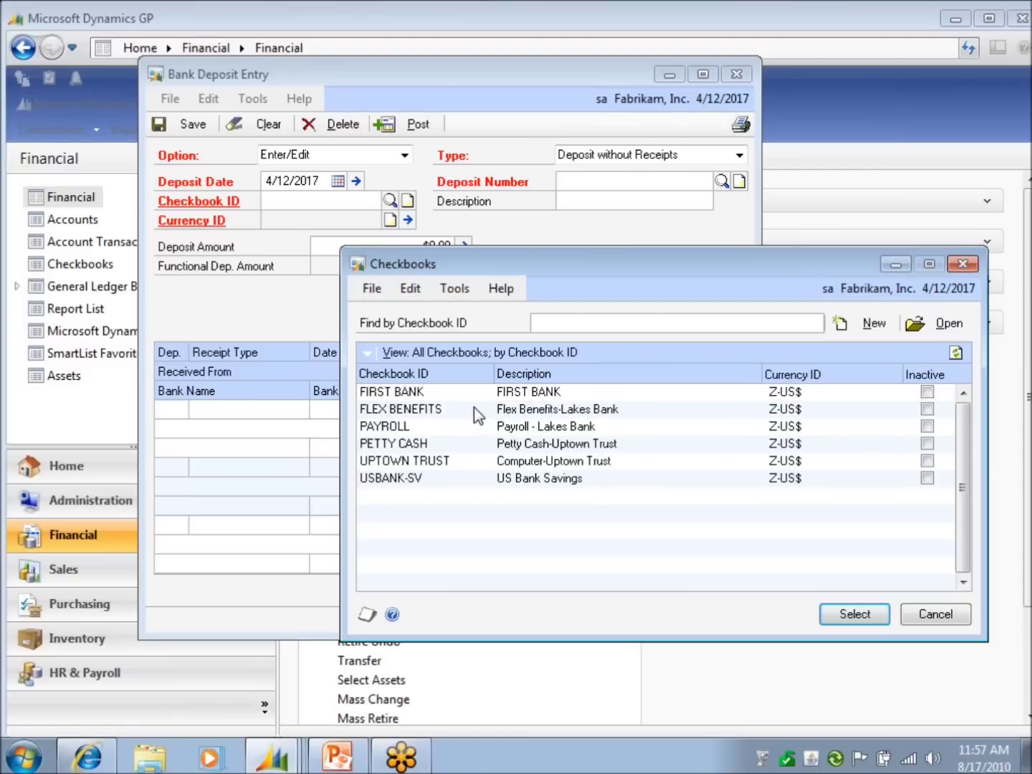
{"action": "left_click", "coordinate": [389, 200]}
{"action": "left_click", "coordinate": [962, 265]}
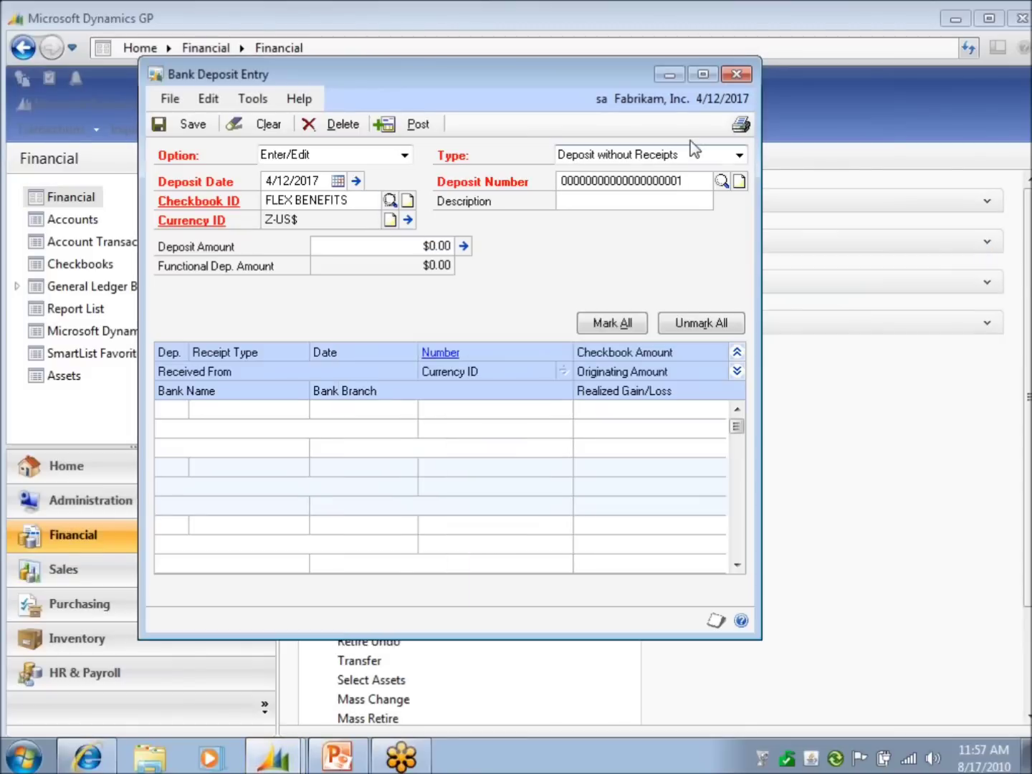
{"action": "left_click", "coordinate": [739, 155]}
{"action": "left_click", "coordinate": [616, 207]}
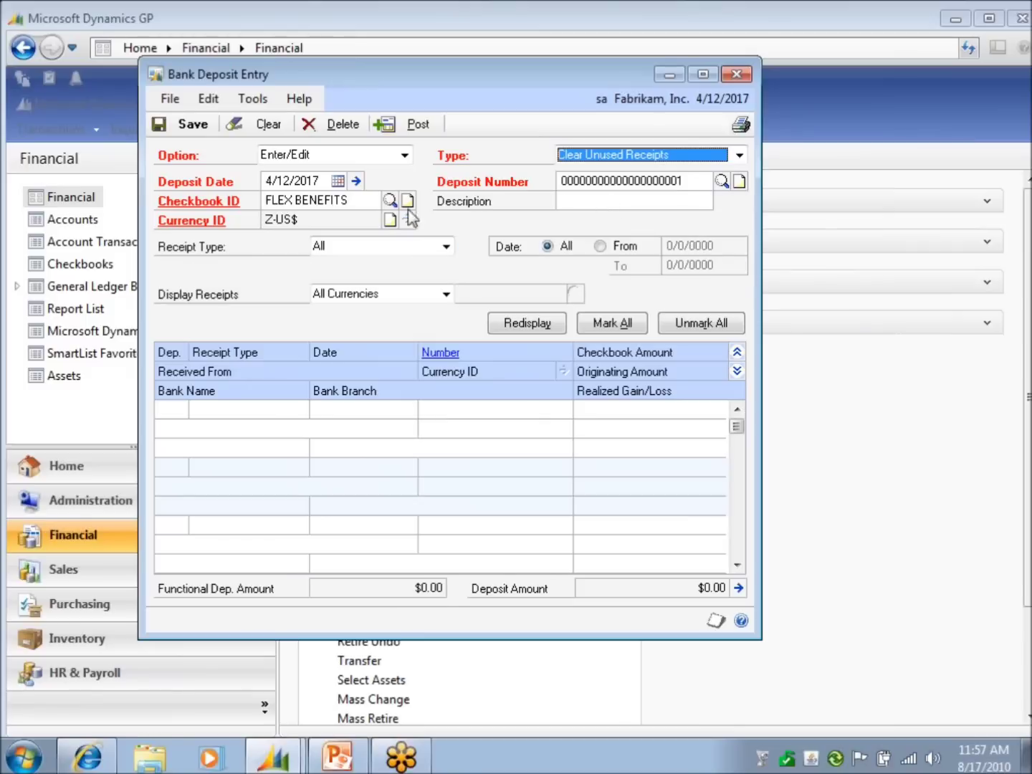
- Switch the checkbook to PAYROLL to list its two unused check receipts
{"action": "left_click", "coordinate": [390, 202]}
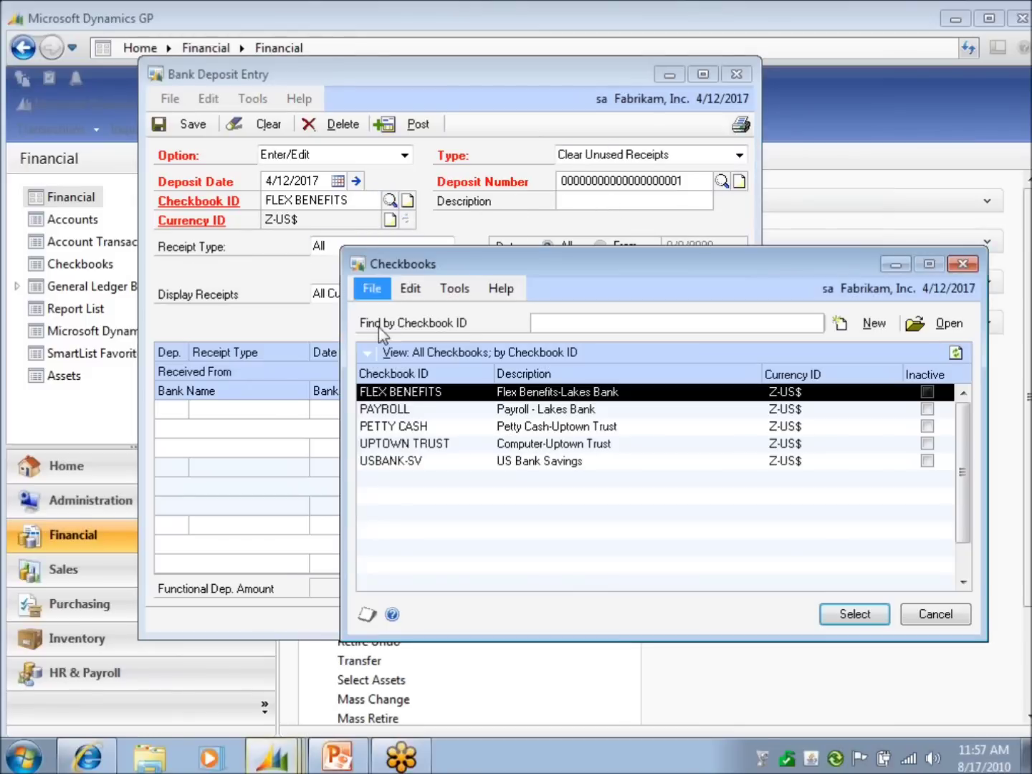
{"action": "scroll", "coordinate": [458, 400], "scroll_direction": "up", "scroll_amount": 1}
{"action": "double_click", "coordinate": [455, 392]}
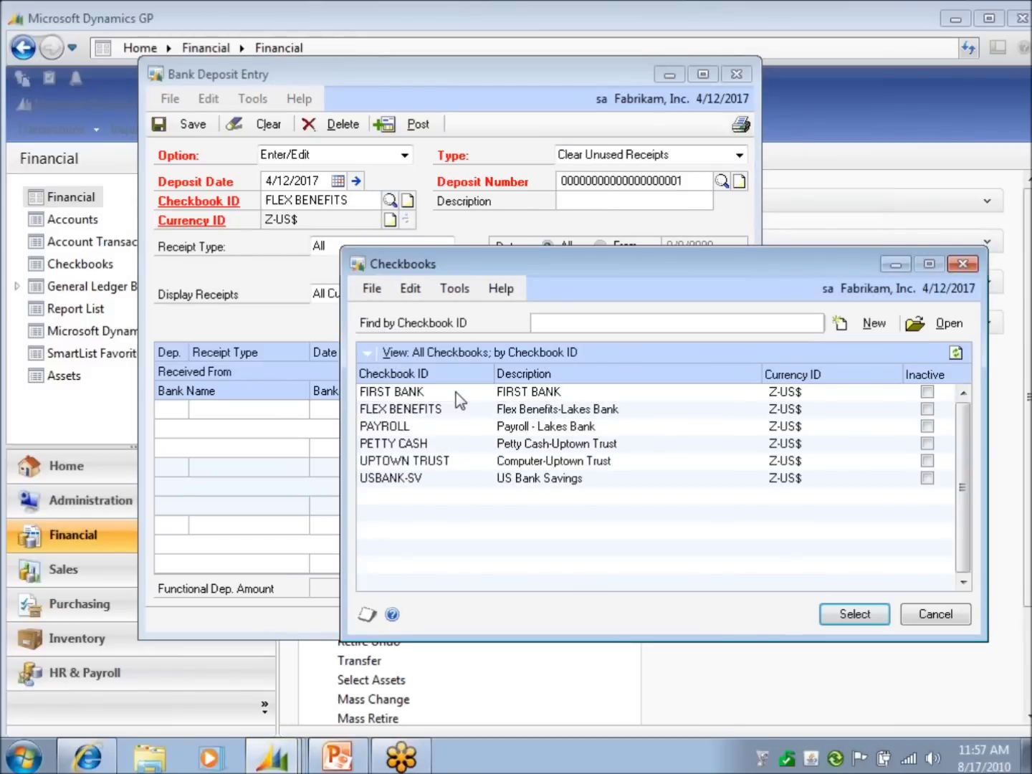
{"action": "left_click", "coordinate": [389, 201]}
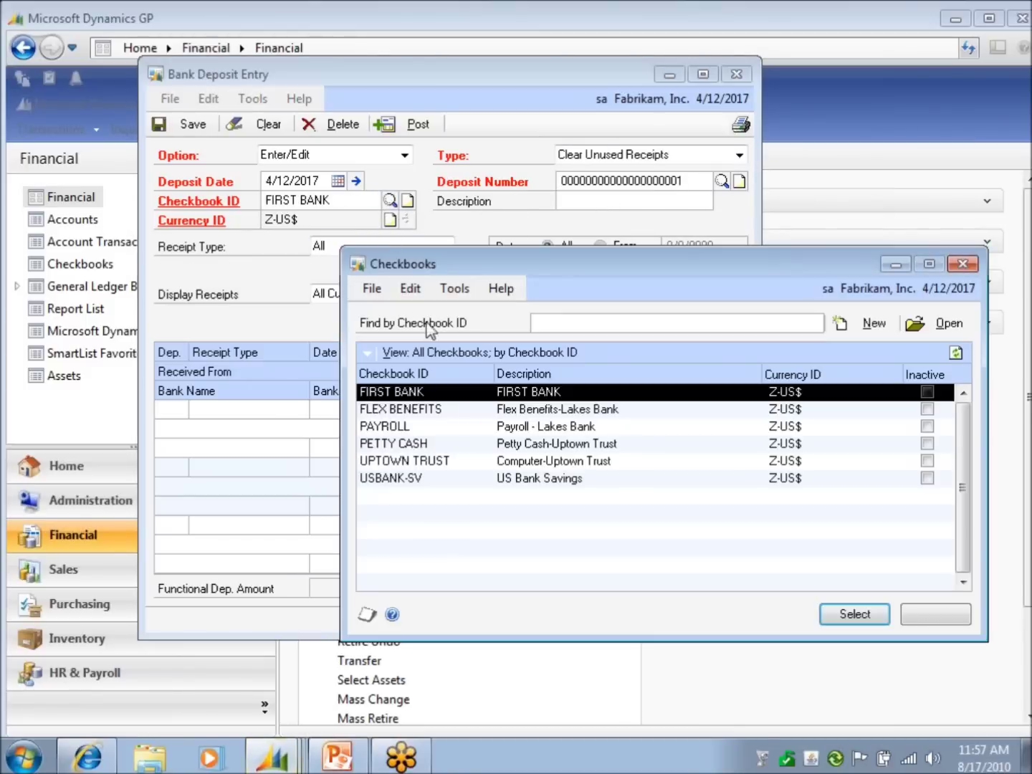
{"action": "double_click", "coordinate": [478, 426]}
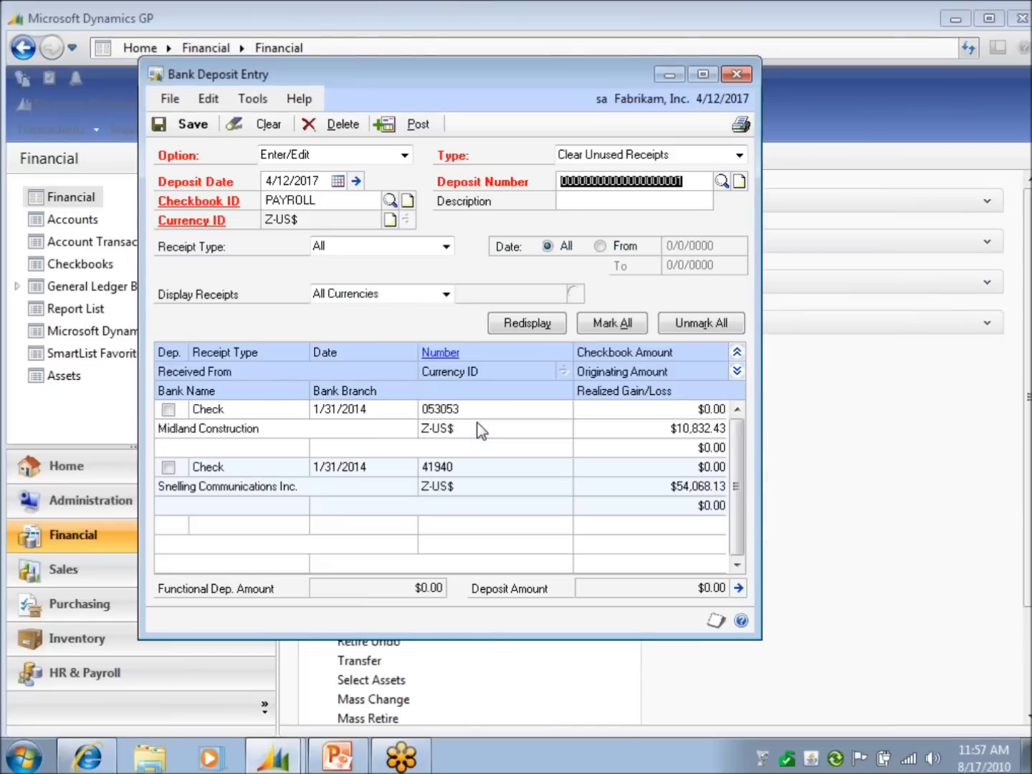
- Collapse the receipt list so checks 053053 and 41940 each show on one line
{"action": "left_click", "coordinate": [738, 353]}
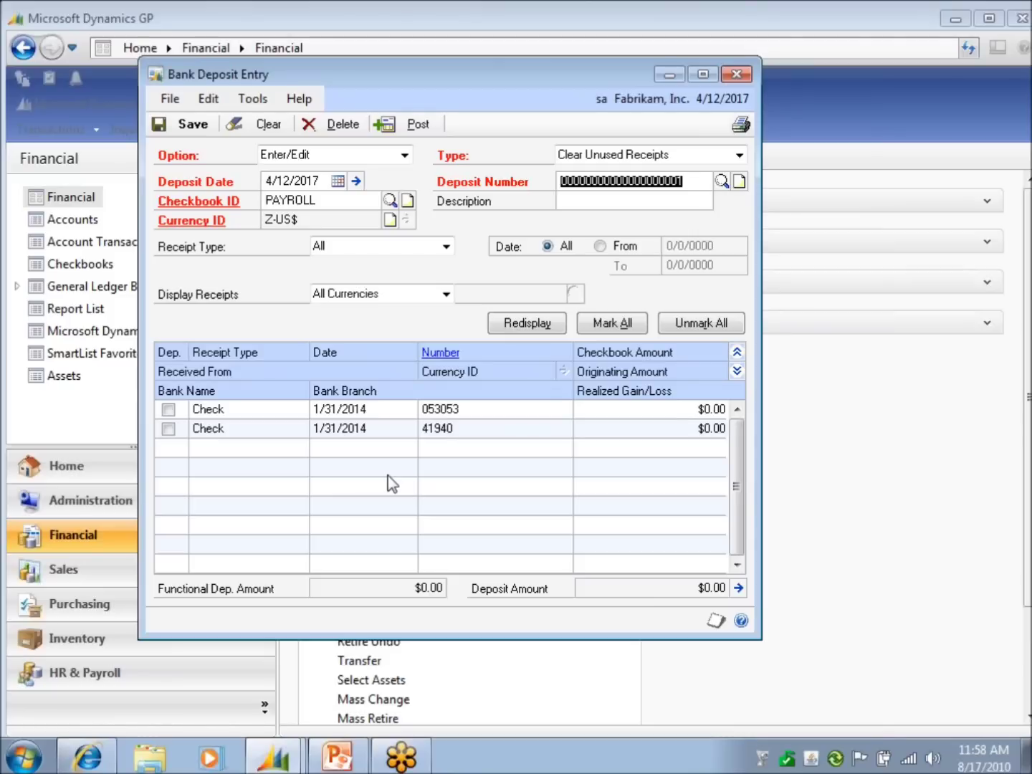
- Mark checks 053053 and 41940 for clearing and post the Clear Unused Receipts entry
{"action": "left_click", "coordinate": [169, 410]}
{"action": "left_click", "coordinate": [169, 430]}
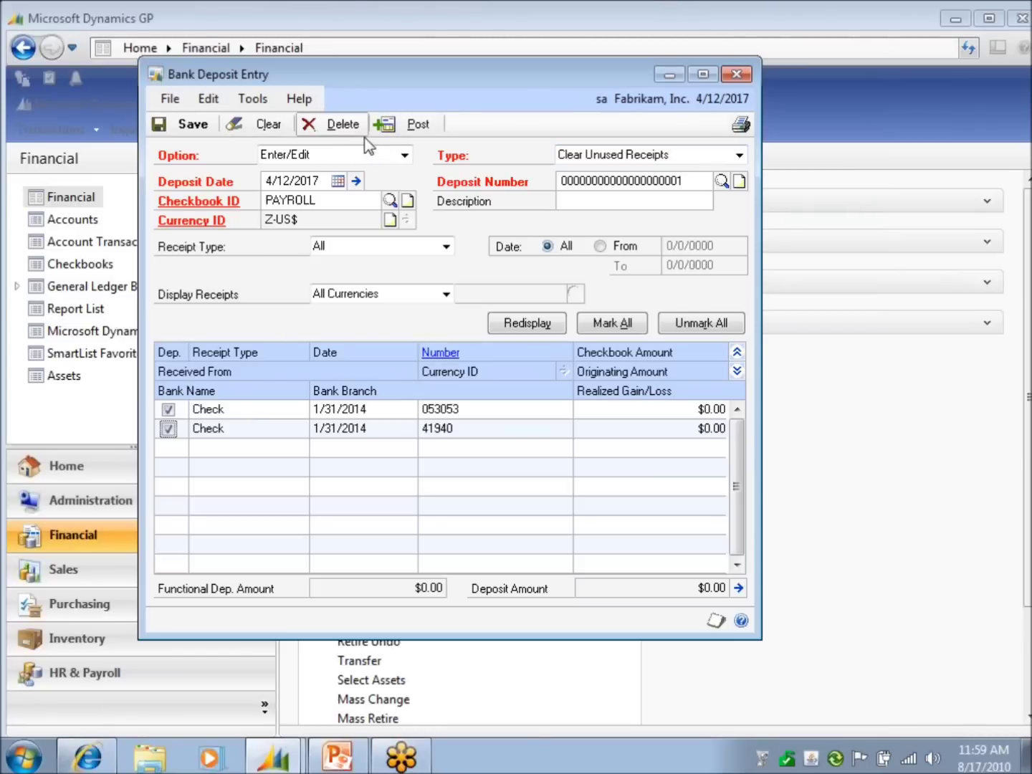
{"action": "left_click", "coordinate": [403, 127]}
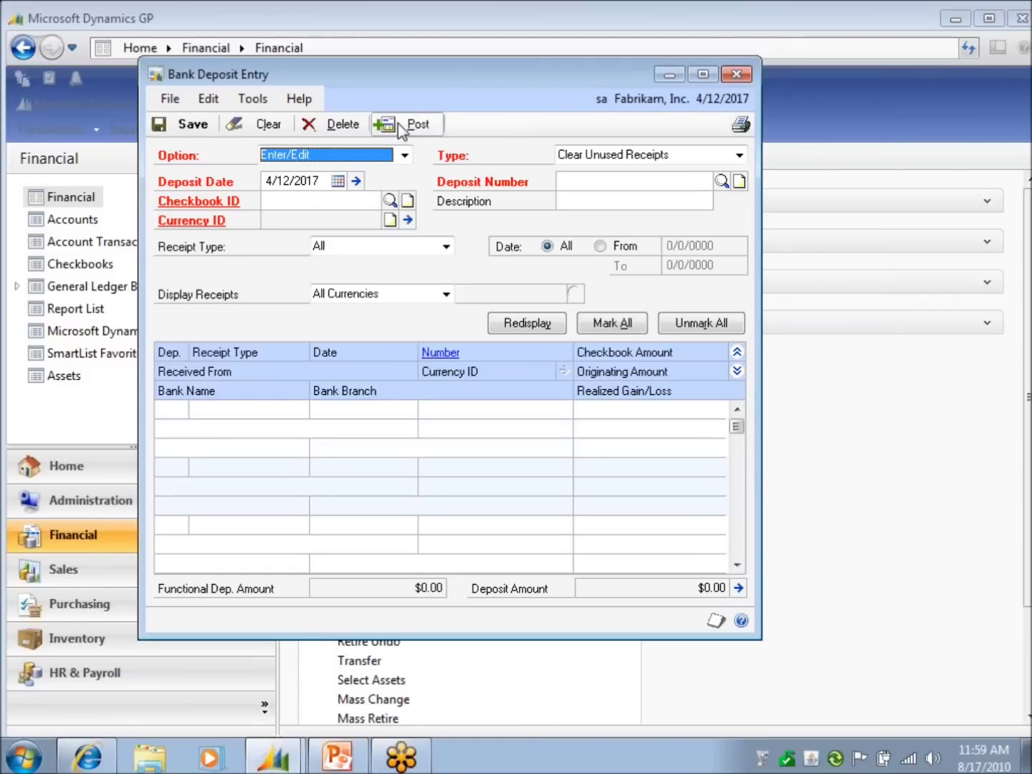
- Send the Bank Deposit Posting Journal to the screen, review it, then close it
{"action": "left_click", "coordinate": [745, 75]}
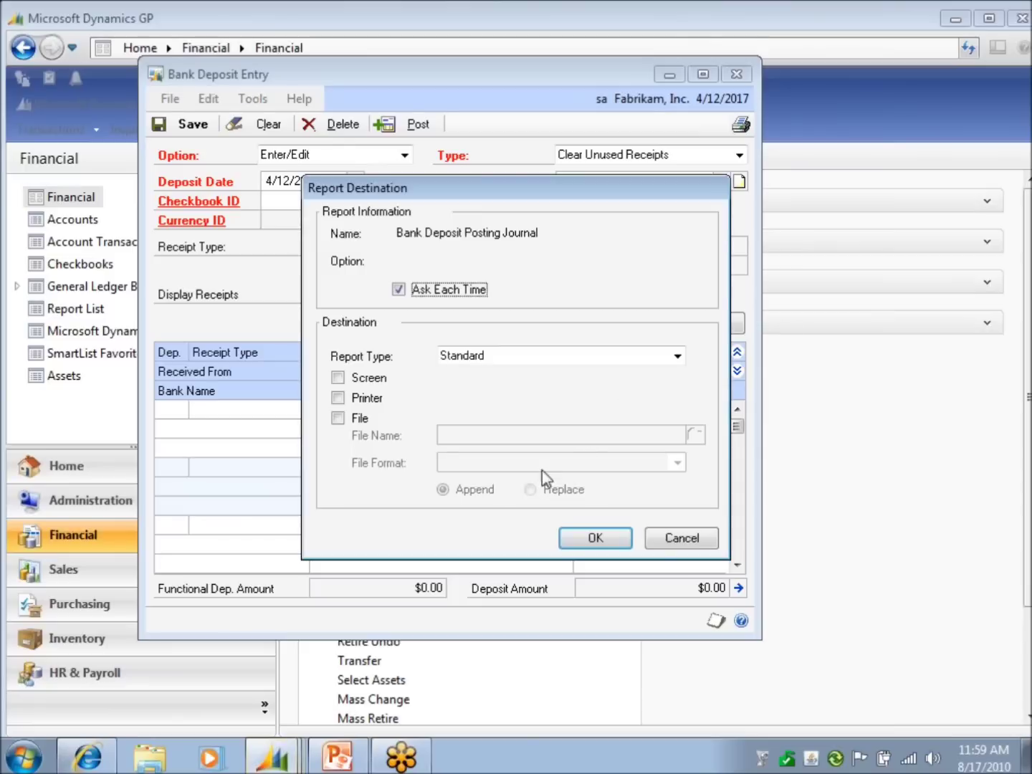
{"action": "left_click", "coordinate": [339, 377]}
{"action": "left_click", "coordinate": [617, 544]}
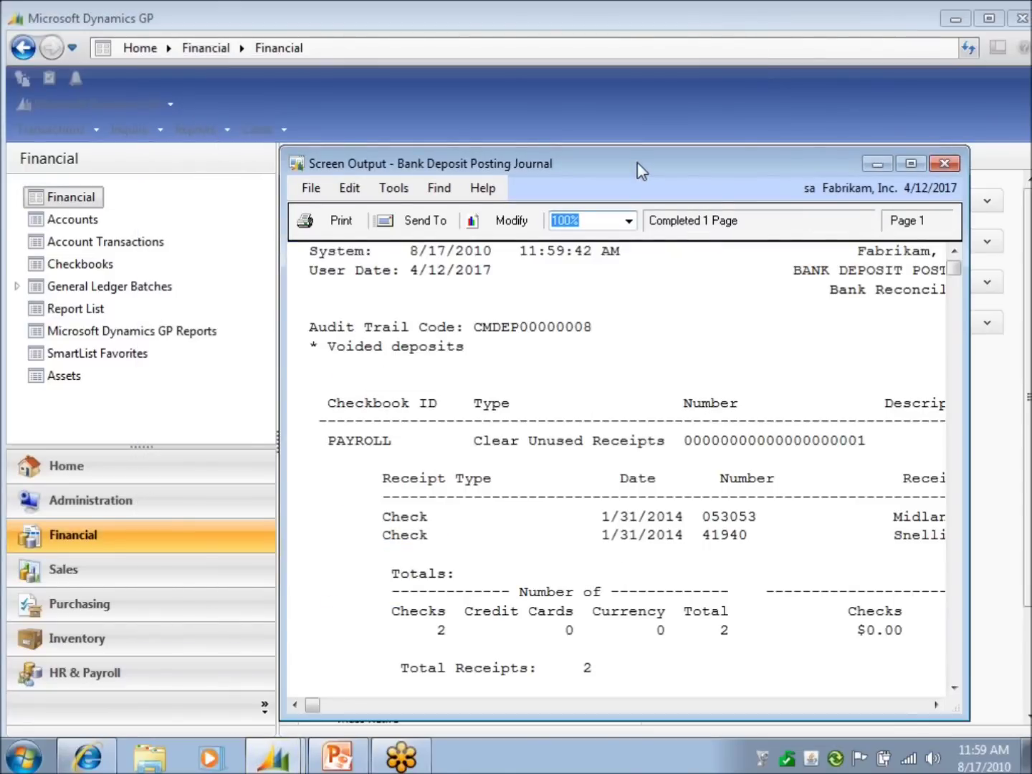
{"action": "left_click_drag", "start_coordinate": [637, 162], "coordinate": [501, 55]}
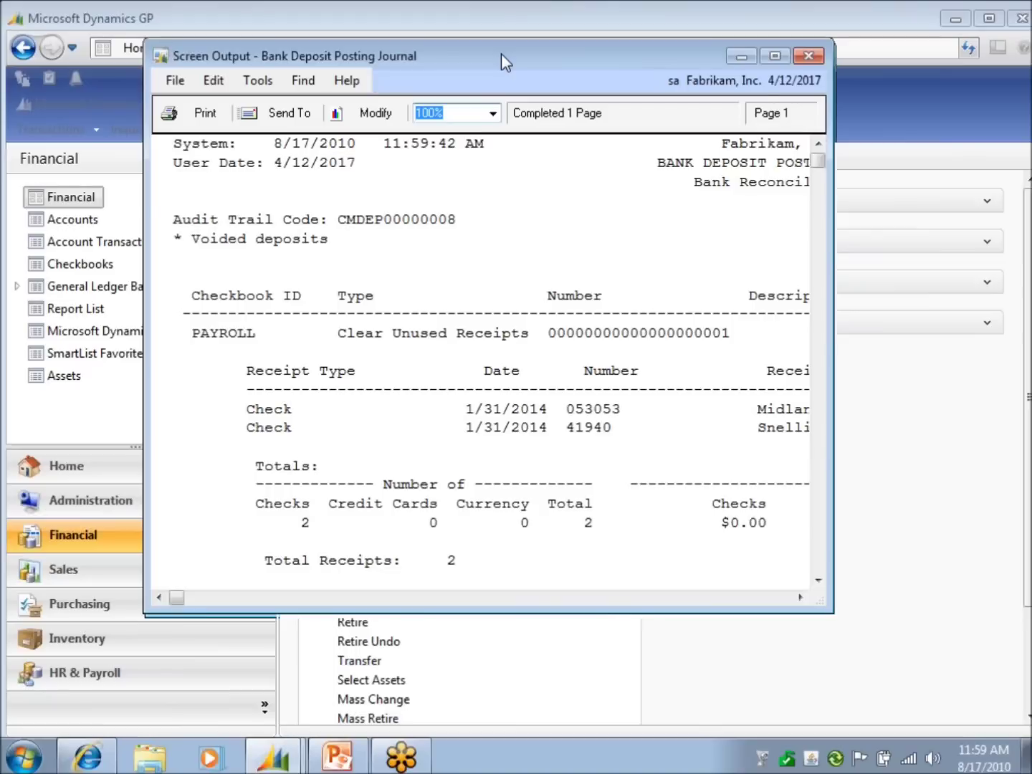
{"action": "left_click_drag", "start_coordinate": [831, 610], "coordinate": [920, 636]}
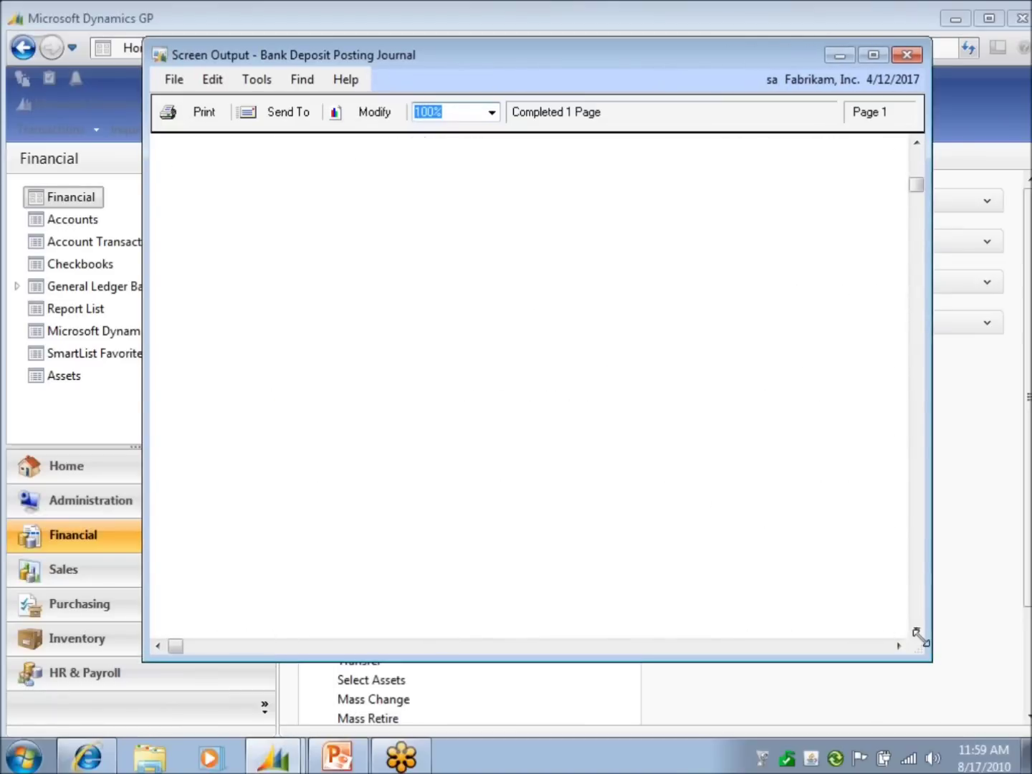
{"action": "scroll", "coordinate": [860, 592], "scroll_direction": "up", "scroll_amount": 10}
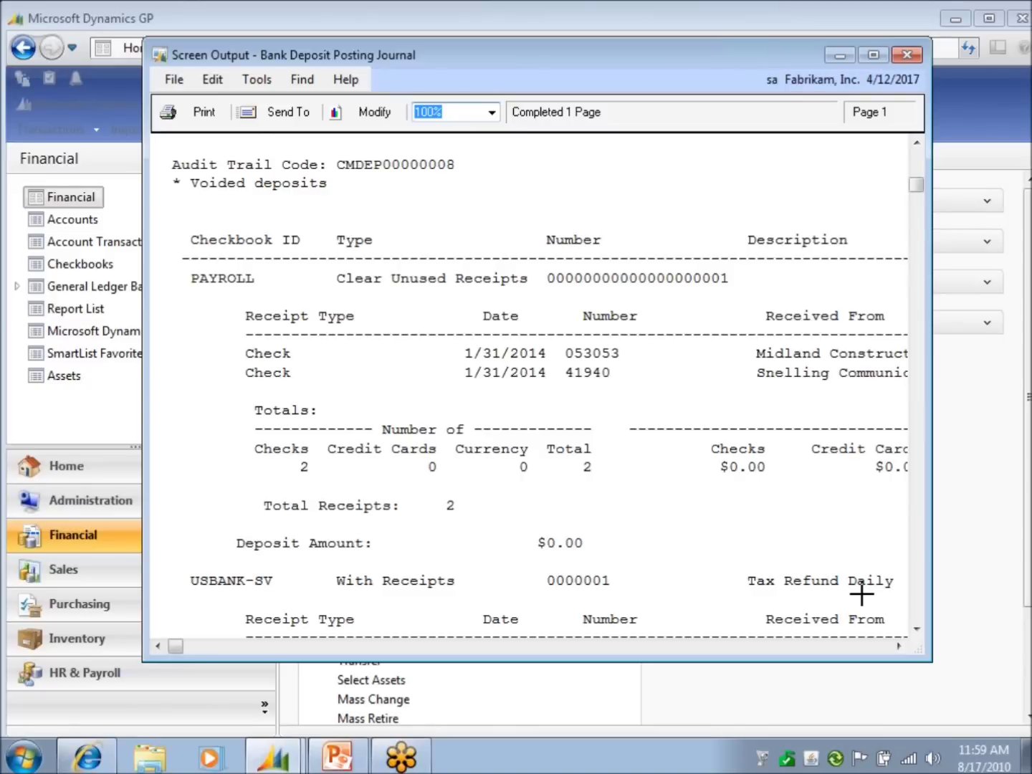
{"action": "scroll", "coordinate": [861, 593], "scroll_direction": "down", "scroll_amount": 9}
{"action": "scroll", "coordinate": [861, 592], "scroll_direction": "up", "scroll_amount": 4}
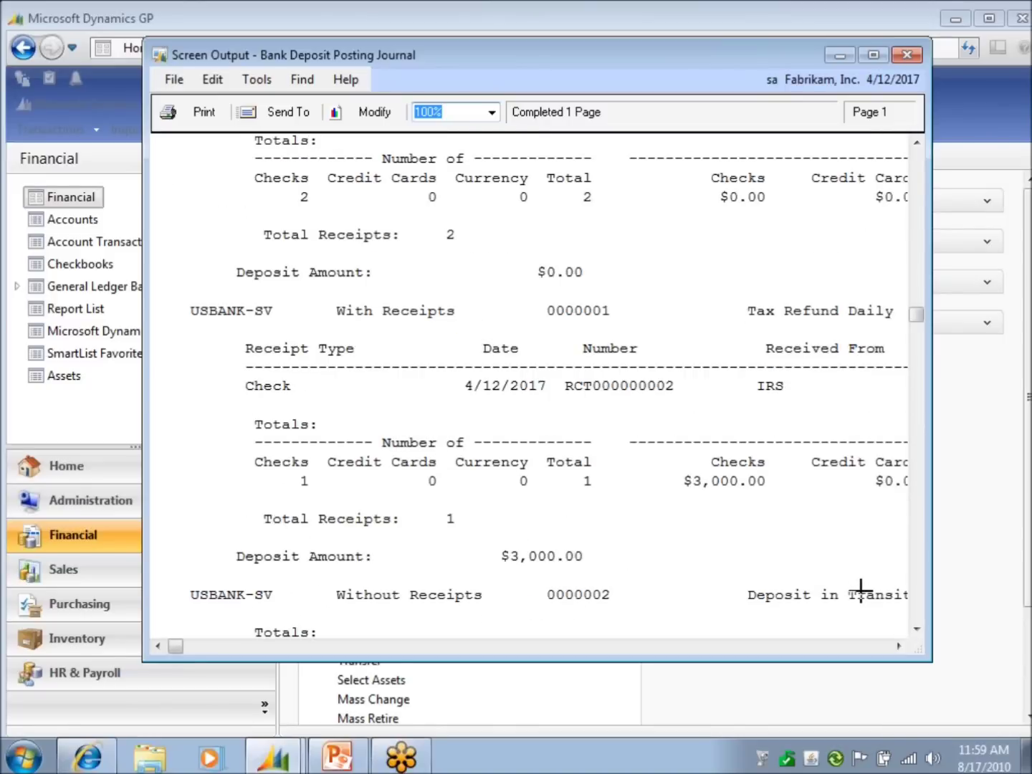
{"action": "left_click", "coordinate": [907, 54]}
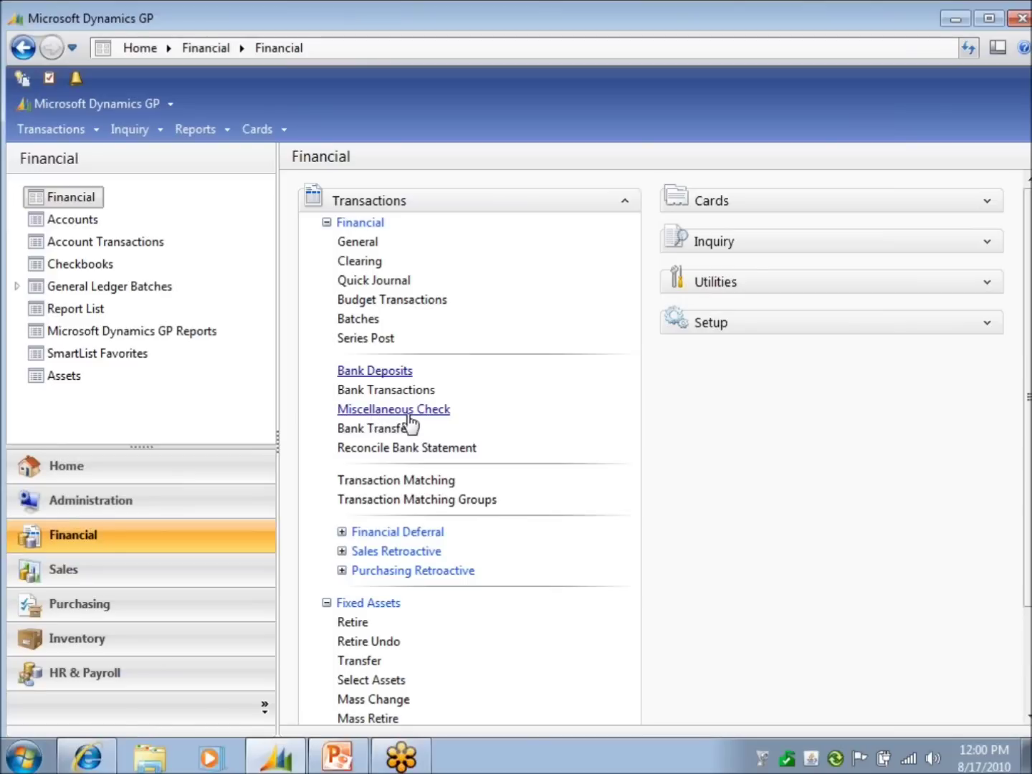
- Open a blank Miscellaneous Check window from the Financial page's Transactions list
{"action": "left_click", "coordinate": [406, 414]}
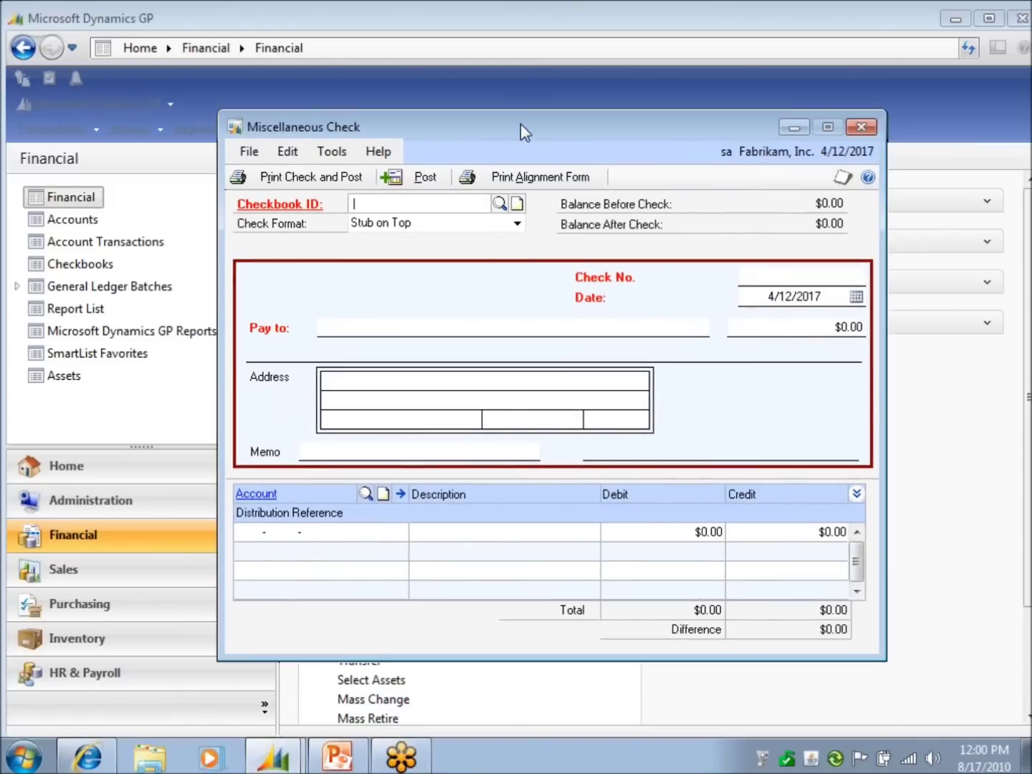
{"action": "left_click_drag", "start_coordinate": [520, 123], "coordinate": [452, 99]}
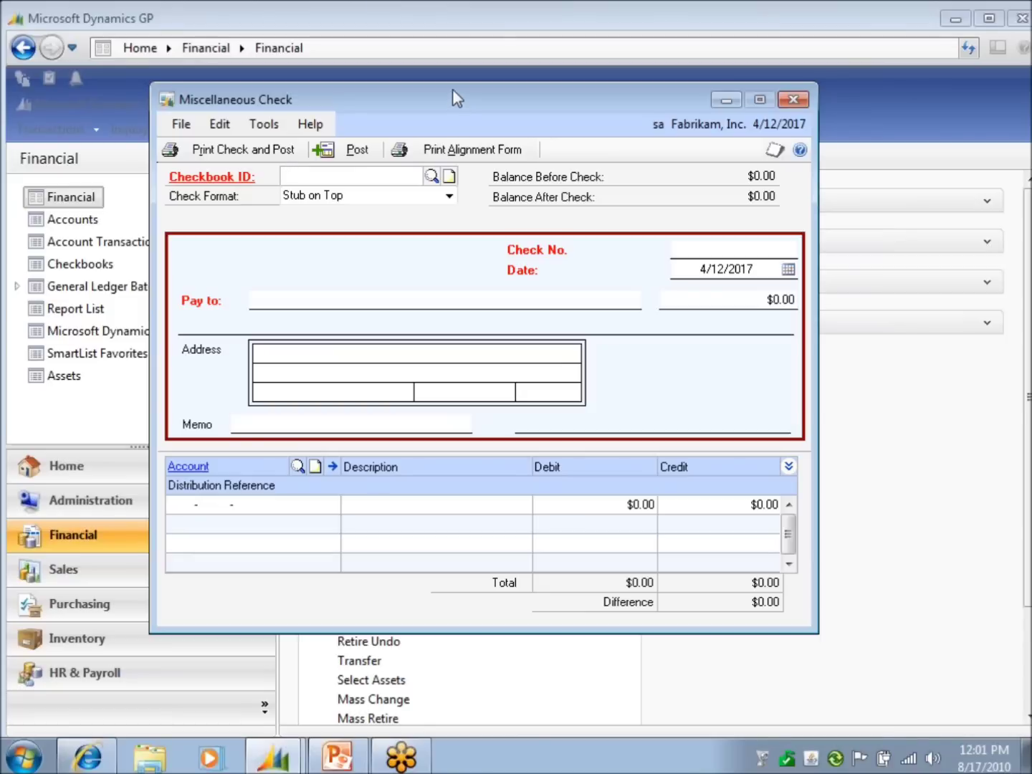
{"action": "left_click", "coordinate": [433, 176]}
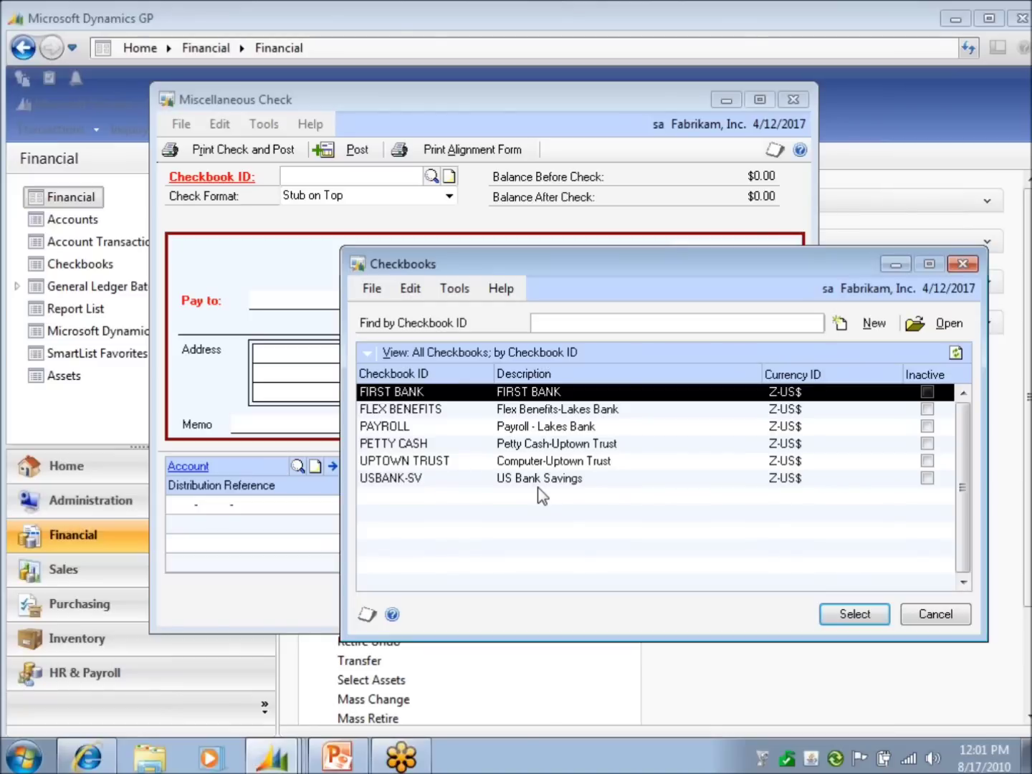
- Choose the UPTOWN TRUST checkbook for the check, bringing in check number 20058
{"action": "double_click", "coordinate": [602, 462]}
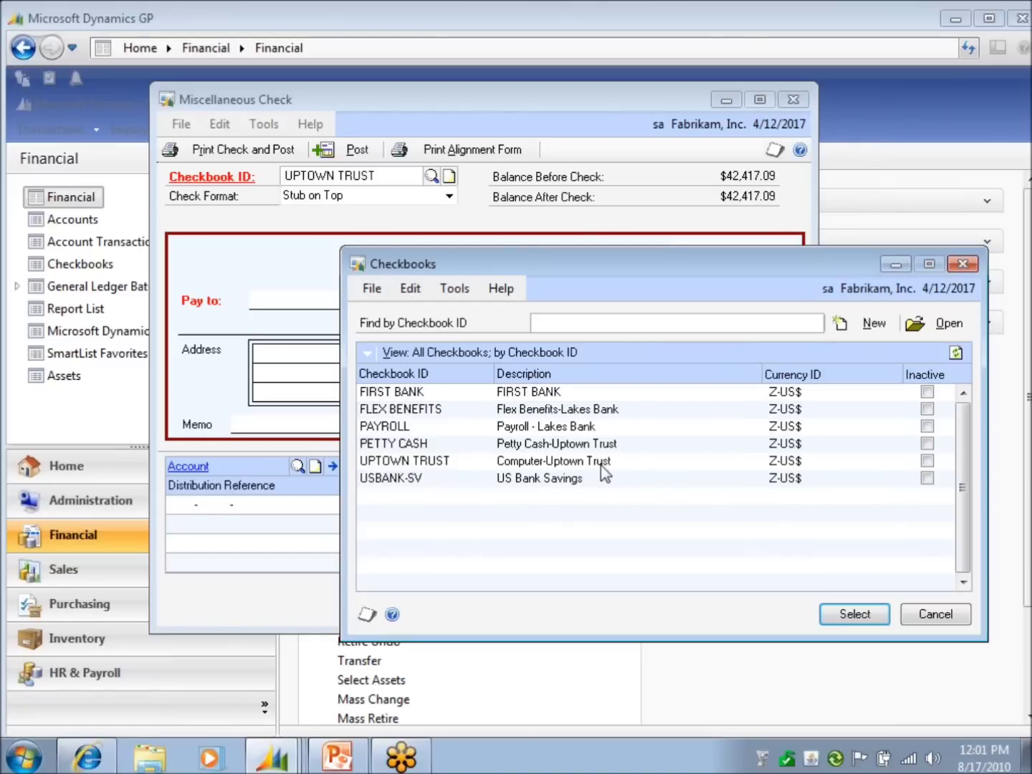